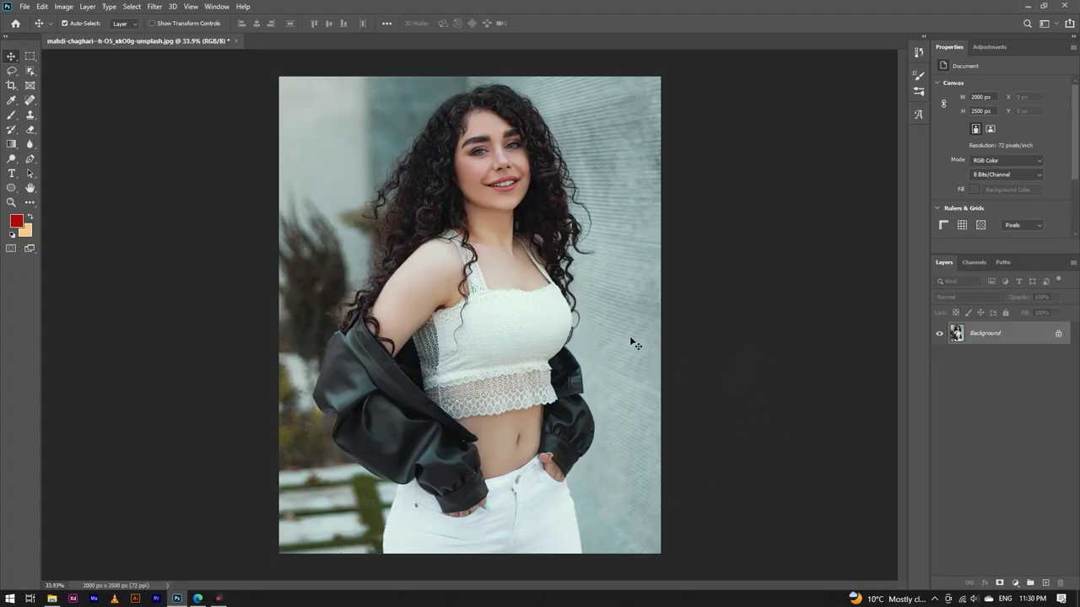
Step: Duplicate the Background layer and rename the copy 'Color Grade'
{"action": "scroll", "coordinate": [570, 275], "scroll_direction": "up", "scroll_amount": 2}
{"action": "scroll", "coordinate": [540, 304], "scroll_direction": "up", "scroll_amount": 2}
{"action": "scroll", "coordinate": [520, 346], "scroll_direction": "down", "scroll_amount": 3}
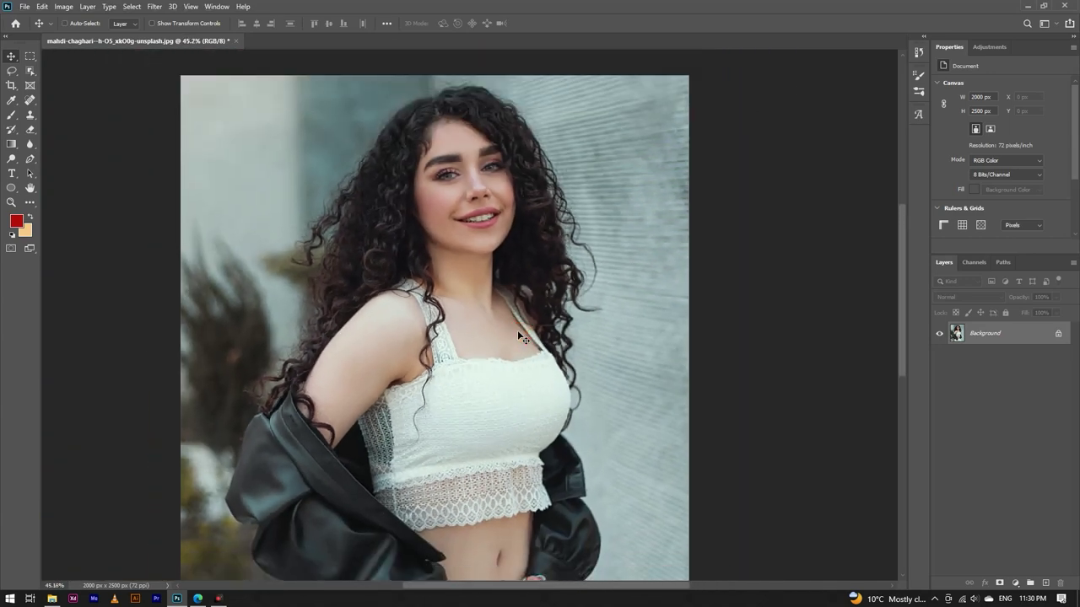
{"action": "scroll", "coordinate": [518, 333], "scroll_direction": "down", "scroll_amount": 2}
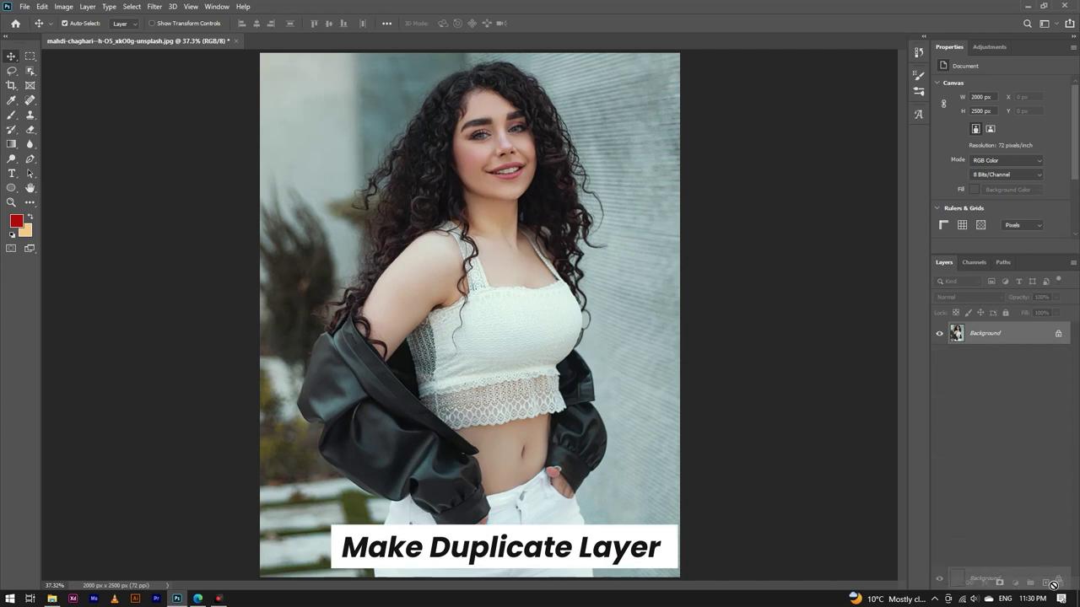
{"action": "left_click_drag", "start_coordinate": [1034, 335], "coordinate": [1046, 584]}
{"action": "double_click", "coordinate": [996, 332]}
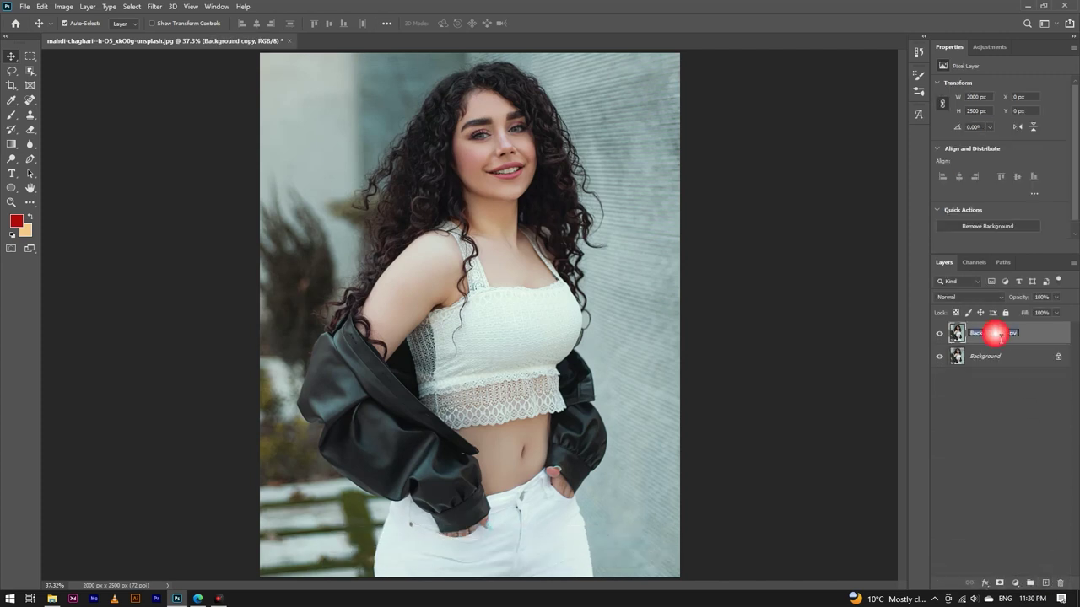
{"action": "type", "text": "Color Grade"}
{"action": "key", "text": "Return"}
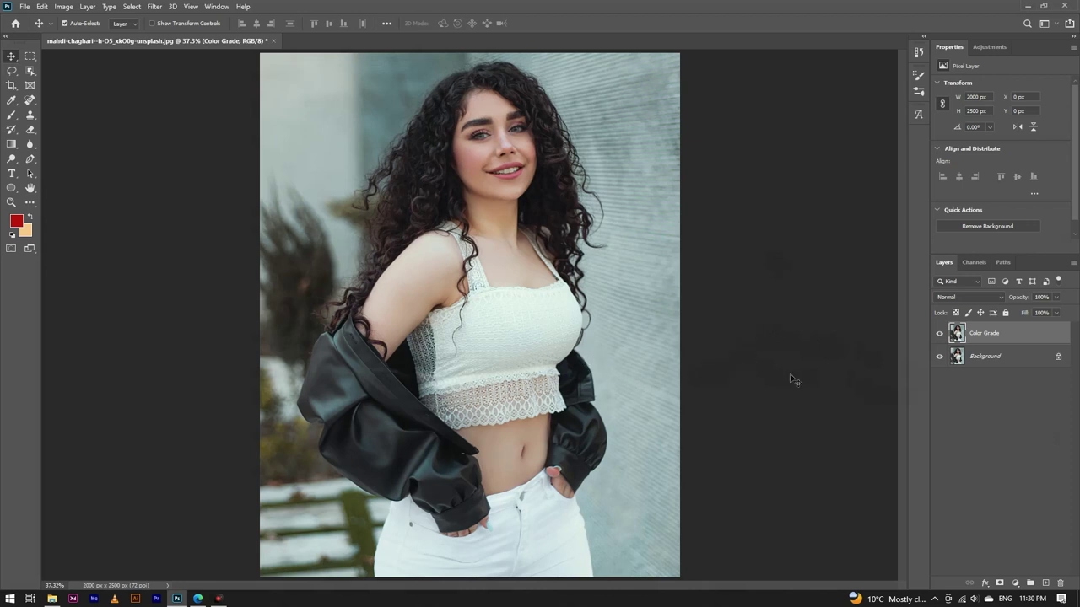
Step: Add a Hue/Saturation adjustment layer, keeping its Custom preset
{"action": "left_click", "coordinate": [1017, 583]}
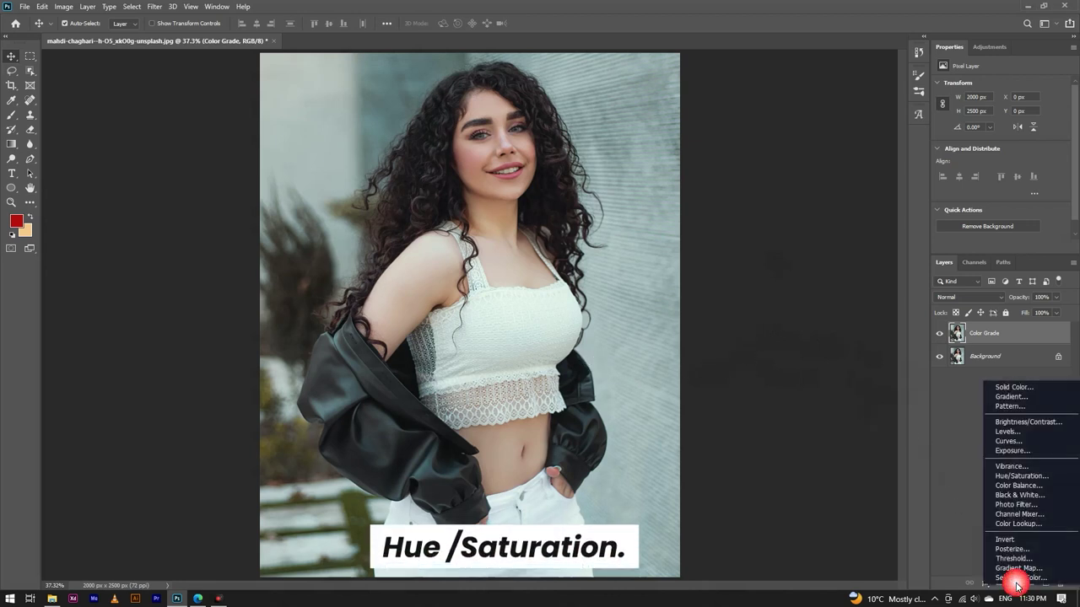
{"action": "left_click", "coordinate": [1005, 477]}
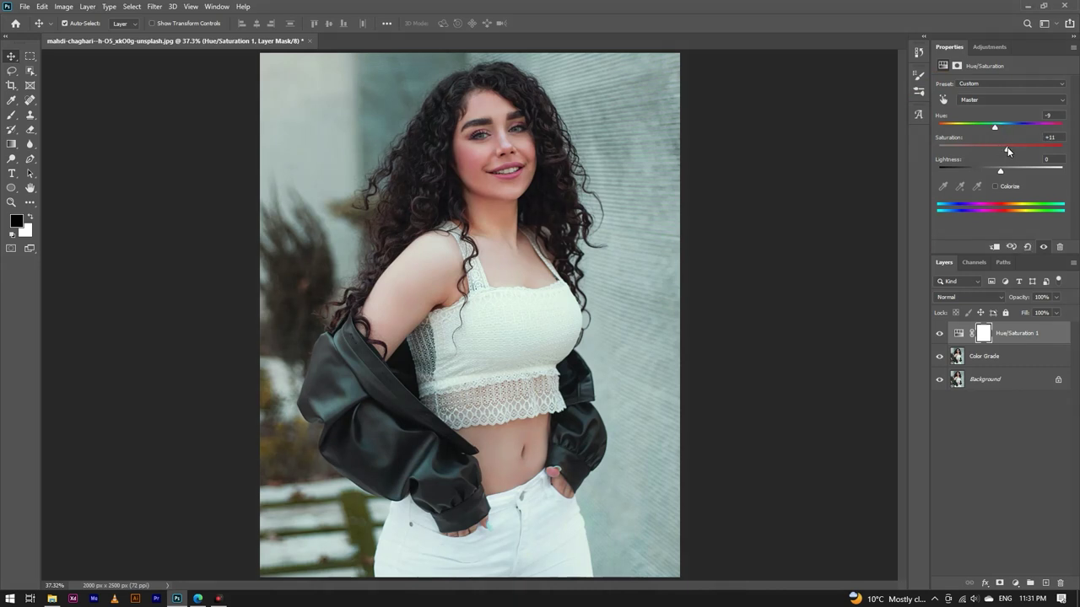
{"action": "left_click", "coordinate": [986, 96]}
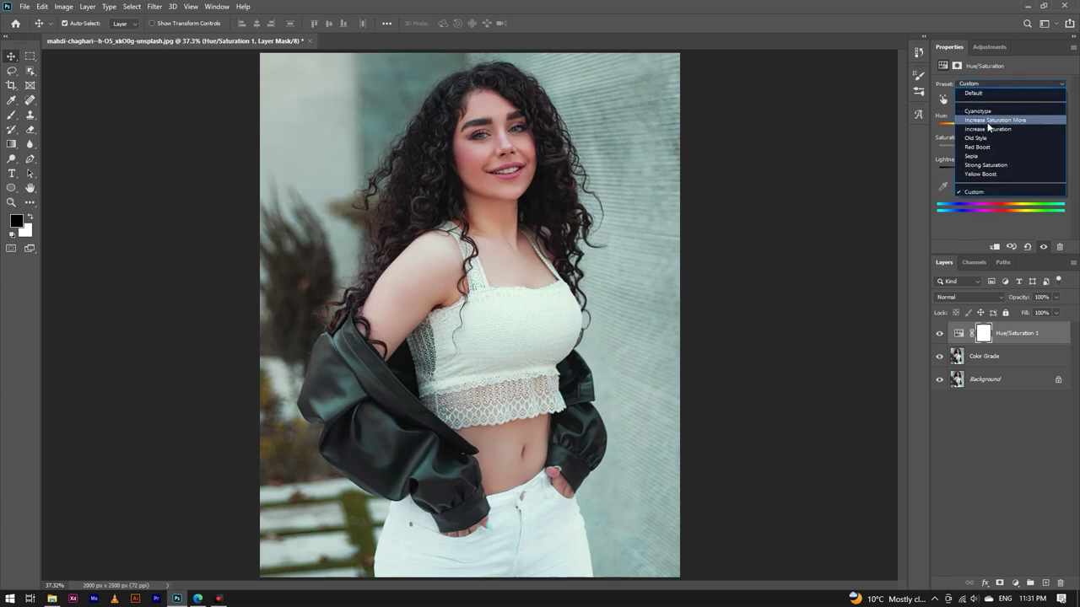
{"action": "left_click", "coordinate": [977, 191]}
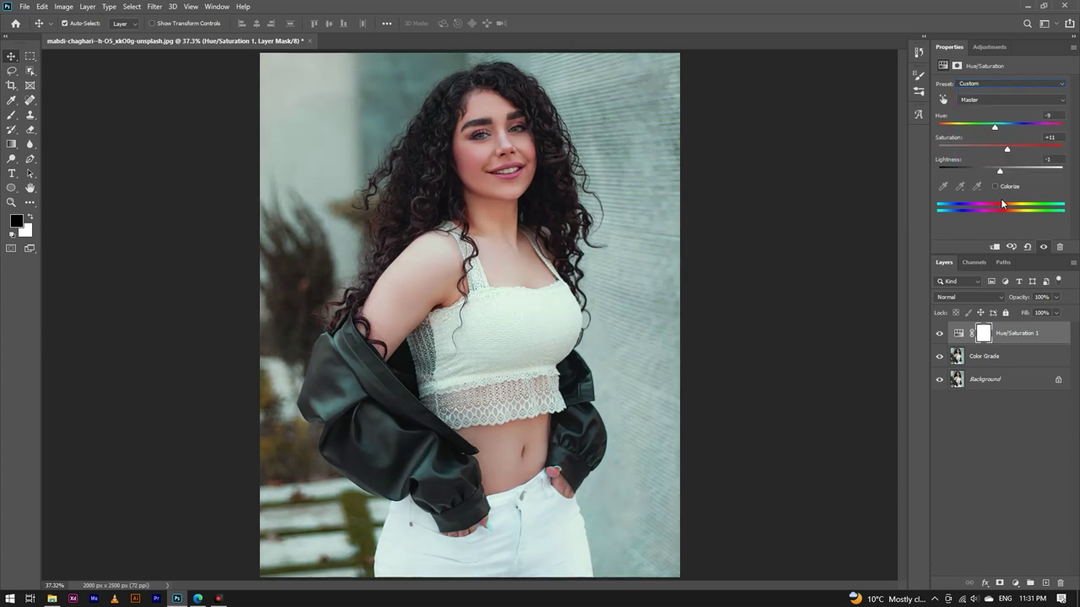
Step: Set the Hue/Saturation Lightness to +2, alongside Hue -9 and Saturation +11
{"action": "left_click", "coordinate": [1054, 159]}
{"action": "key", "text": "Down"}
{"action": "key", "text": "Down"}
{"action": "key", "text": "Down"}
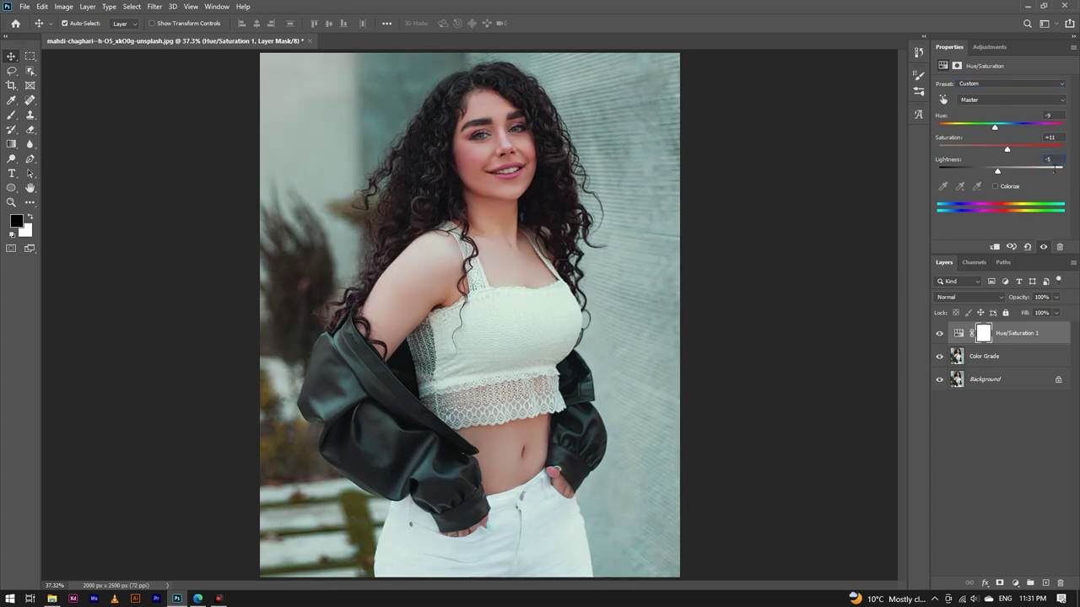
{"action": "left_click", "coordinate": [1045, 159]}
{"action": "type", "text": "5"}
{"action": "key", "text": "Return"}
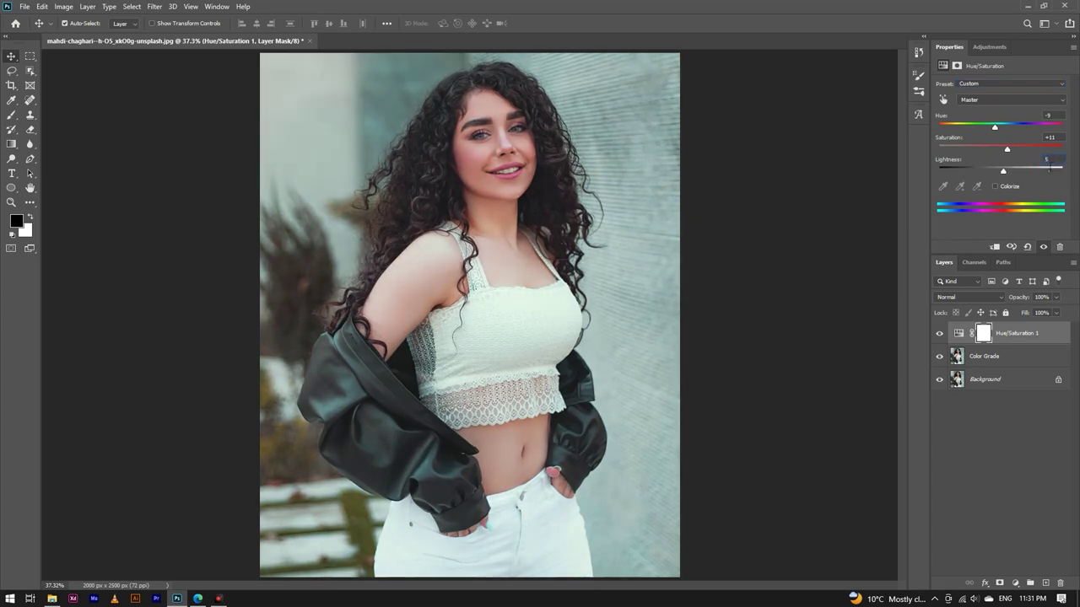
{"action": "type", "text": "2"}
{"action": "key", "text": "Return"}
{"action": "left_click", "coordinate": [1017, 584]}
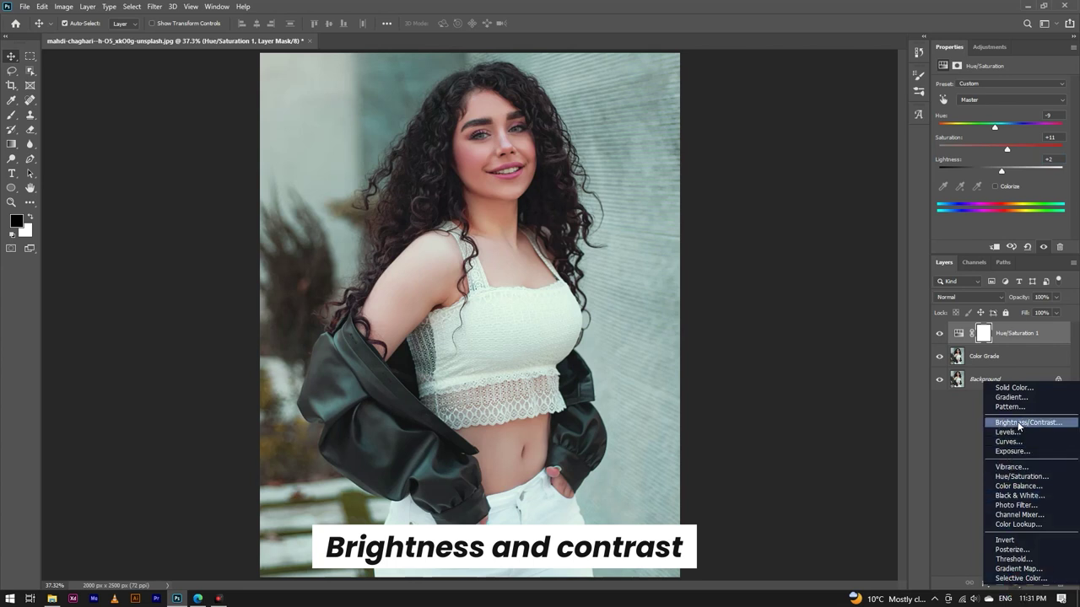
Step: Add a Brightness/Contrast layer with Contrast 14 and Brightness -10
{"action": "left_click", "coordinate": [1019, 424]}
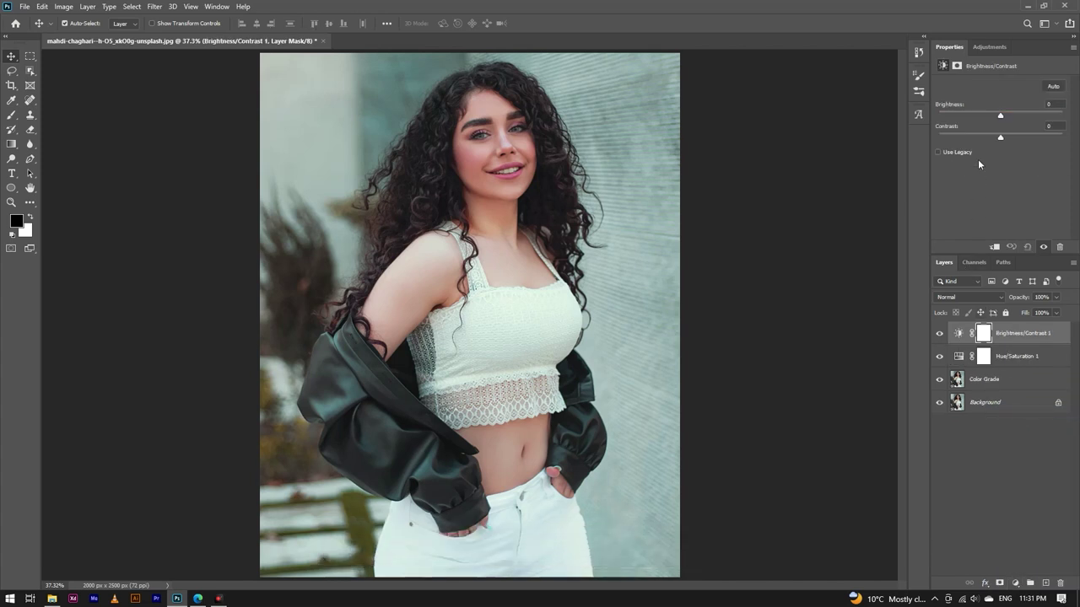
{"action": "left_click_drag", "start_coordinate": [1002, 139], "coordinate": [1008, 140]}
{"action": "left_click", "coordinate": [1011, 140]}
{"action": "left_click_drag", "start_coordinate": [999, 117], "coordinate": [1003, 117]}
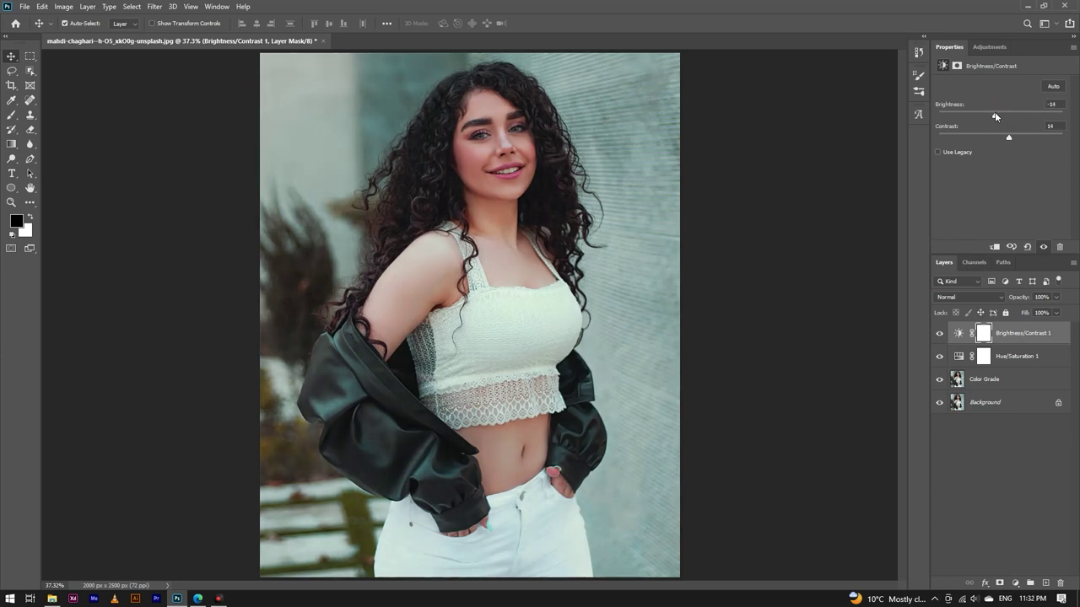
{"action": "left_click_drag", "start_coordinate": [1002, 117], "coordinate": [998, 117]}
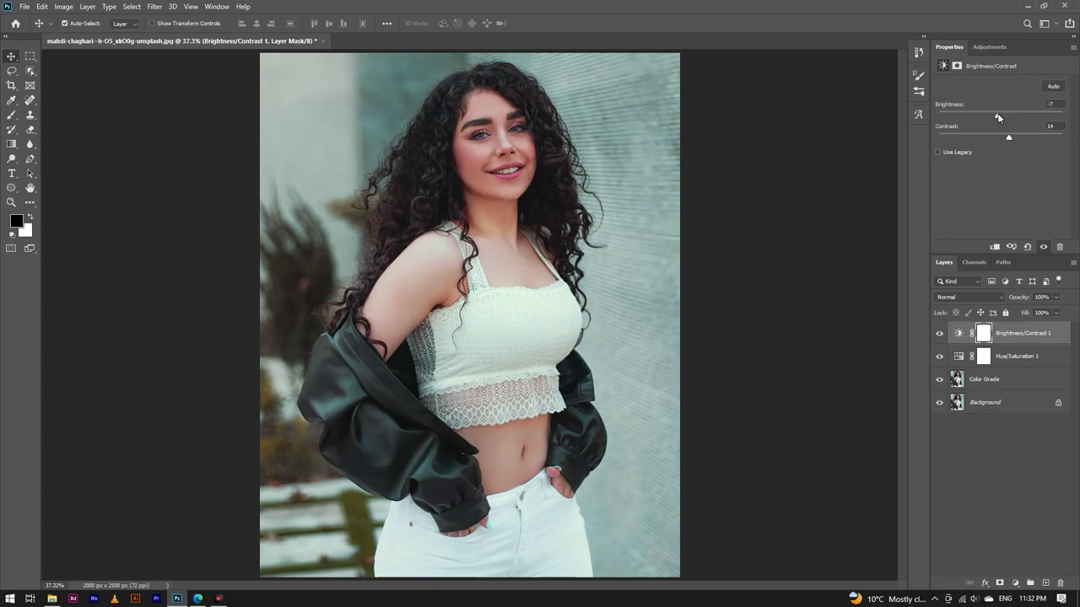
{"action": "left_click", "coordinate": [997, 117]}
{"action": "left_click_drag", "start_coordinate": [753, 400], "coordinate": [951, 335]}
Step: Add a Selective Color adjustment layer and pick the Blacks colour range
{"action": "left_click", "coordinate": [1014, 583]}
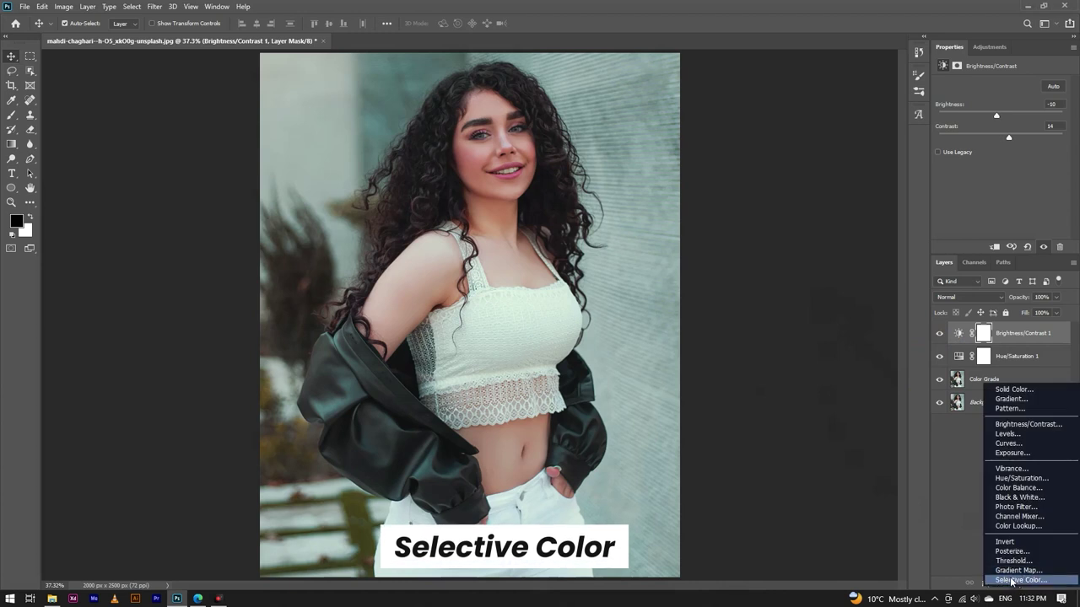
{"action": "left_click", "coordinate": [1011, 580]}
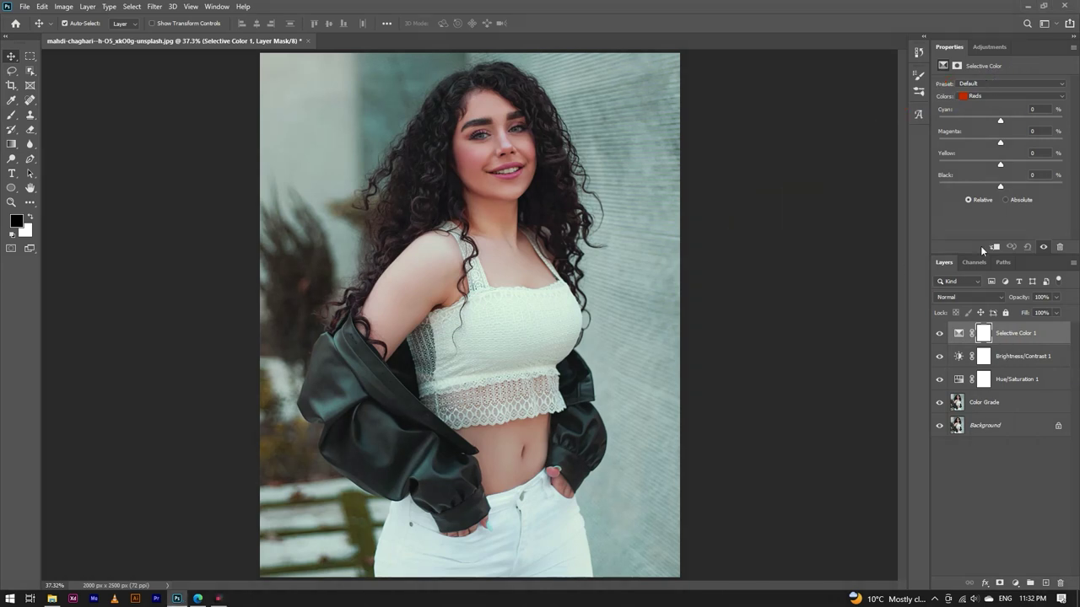
{"action": "left_click", "coordinate": [977, 98]}
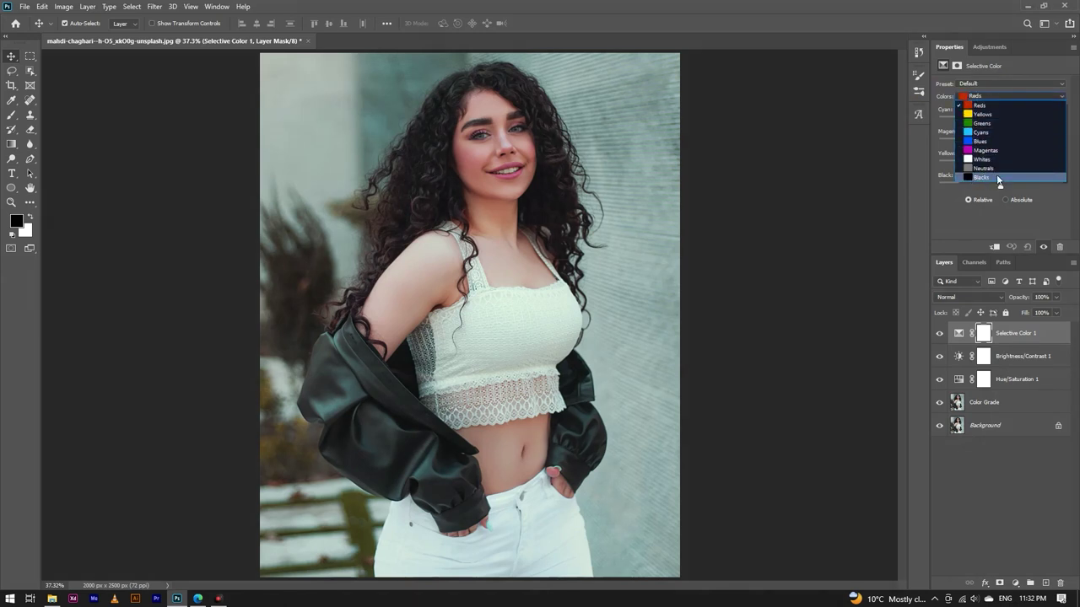
{"action": "left_click", "coordinate": [990, 179]}
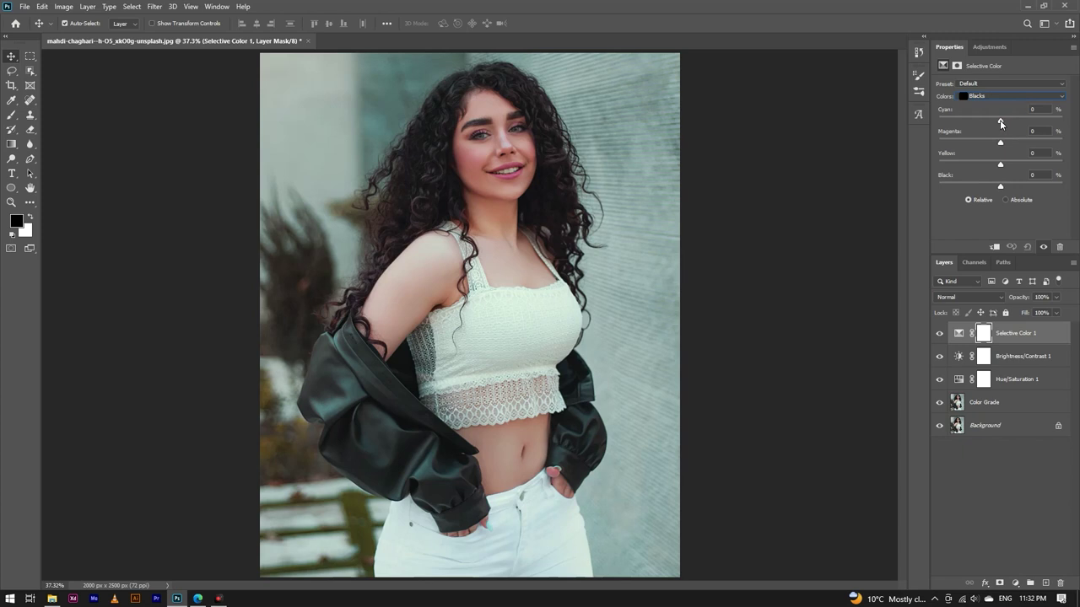
Step: Set the Blacks to Cyan -9 and Black +10
{"action": "left_click_drag", "start_coordinate": [1000, 124], "coordinate": [994, 124]}
{"action": "left_click", "coordinate": [994, 122]}
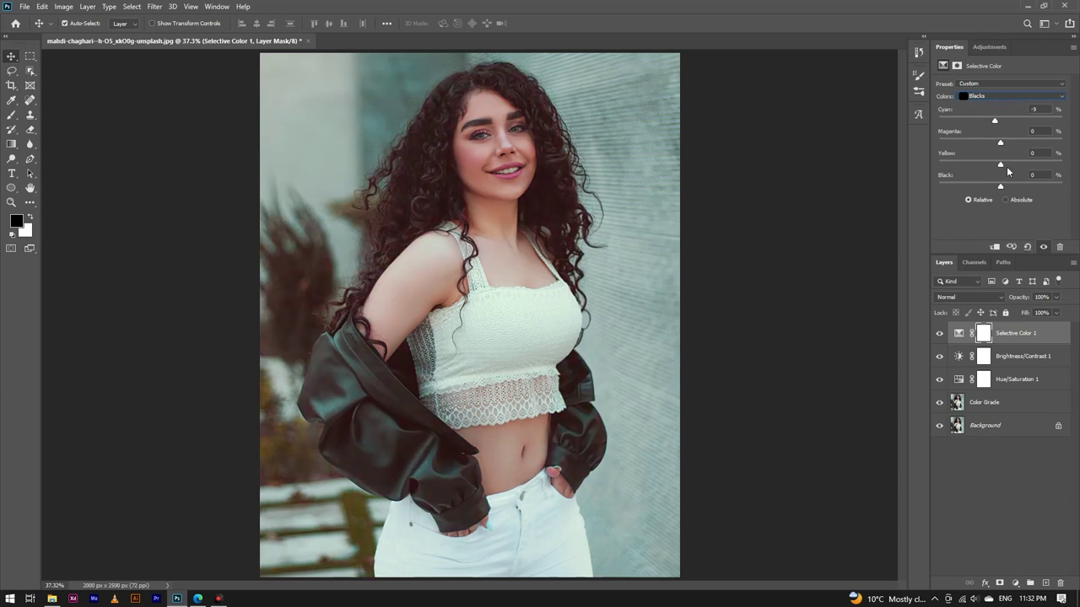
{"action": "left_click_drag", "start_coordinate": [1001, 188], "coordinate": [1005, 187]}
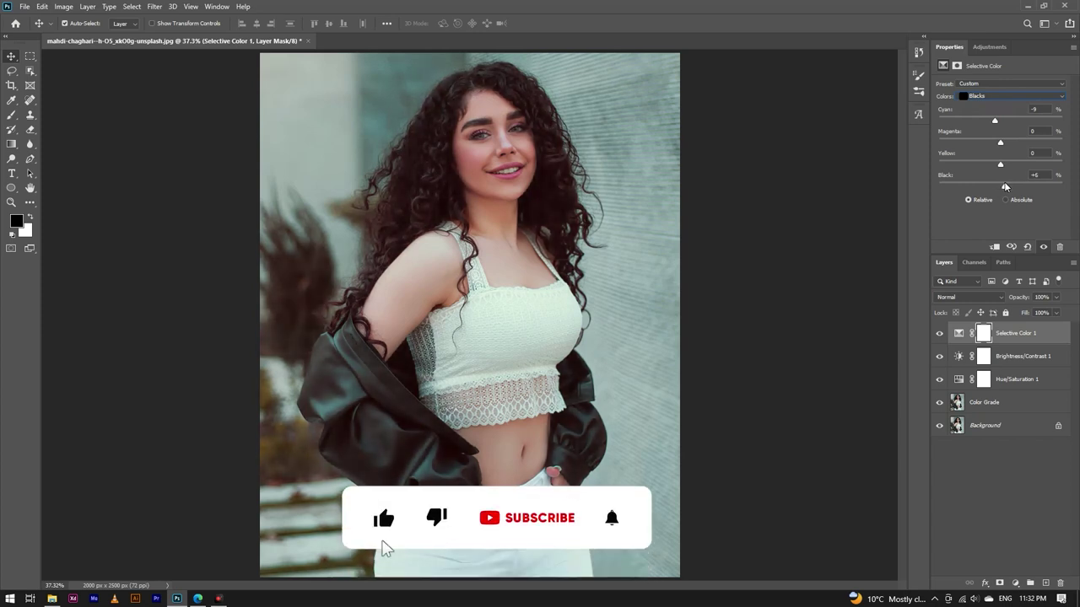
{"action": "left_click", "coordinate": [1043, 175]}
{"action": "type", "text": "10"}
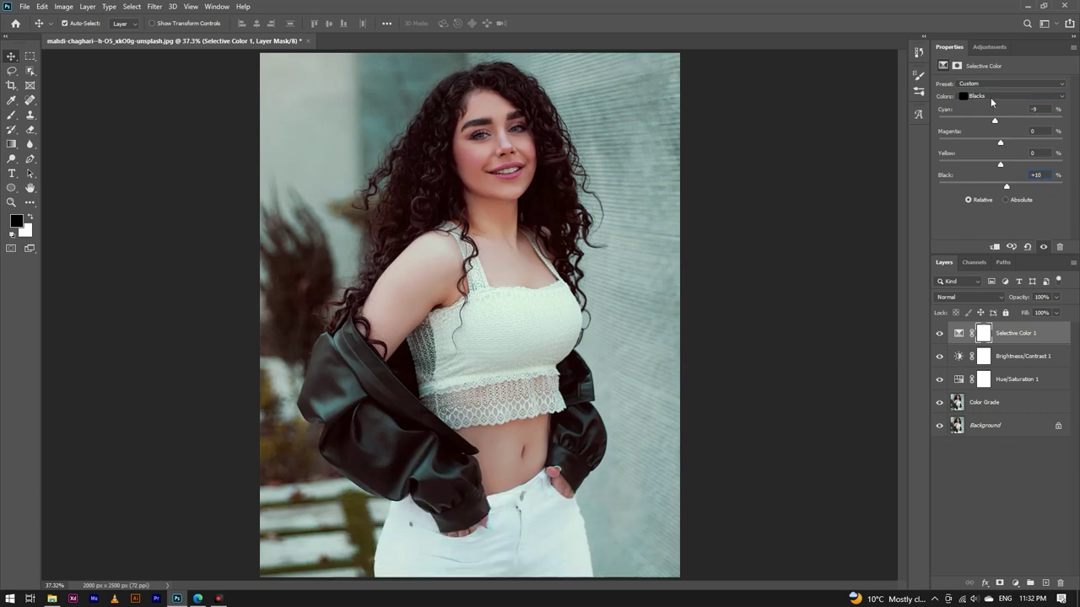
{"action": "left_click", "coordinate": [992, 98]}
Step: Adjust the Selective Color Cyans range to Cyan +22, Magenta +20 and Yellow +10
{"action": "left_click", "coordinate": [979, 134]}
{"action": "left_click_drag", "start_coordinate": [1013, 123], "coordinate": [1015, 123]}
{"action": "left_click_drag", "start_coordinate": [1000, 144], "coordinate": [1013, 143]}
{"action": "left_click", "coordinate": [1028, 131]}
{"action": "key", "text": "Tab"}
{"action": "left_click", "coordinate": [1013, 153]}
{"action": "left_click", "coordinate": [1026, 175]}
{"action": "left_click", "coordinate": [975, 98]}
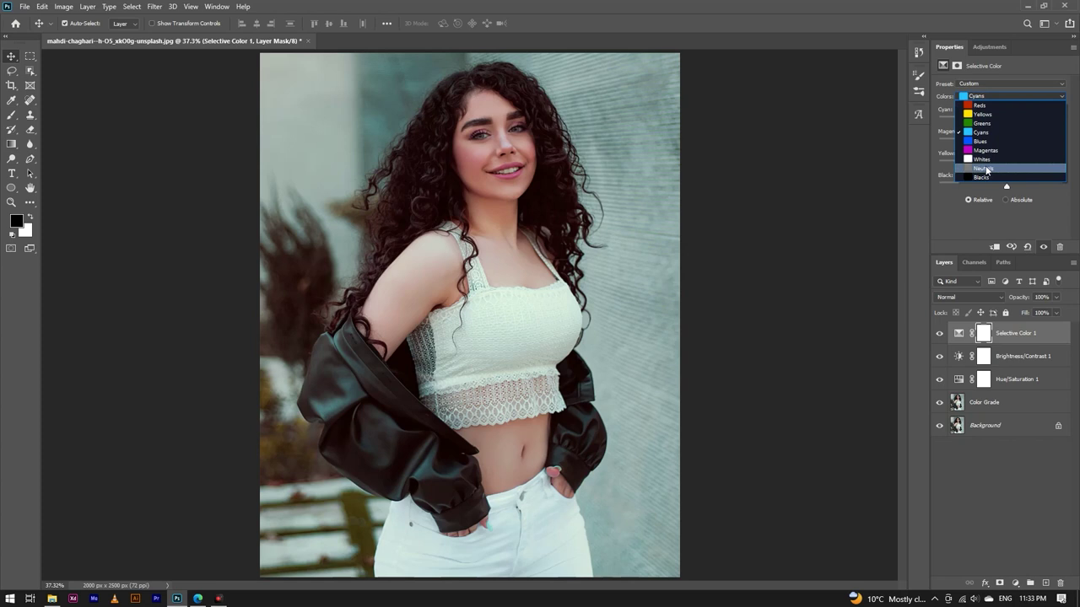
{"action": "left_click", "coordinate": [980, 168]}
Step: Set the Selective Color Neutrals to Cyan +5, Magenta -5 and Black +10
{"action": "left_click_drag", "start_coordinate": [1012, 118], "coordinate": [991, 123]}
{"action": "scroll", "coordinate": [1034, 112], "scroll_direction": "up", "scroll_amount": 10}
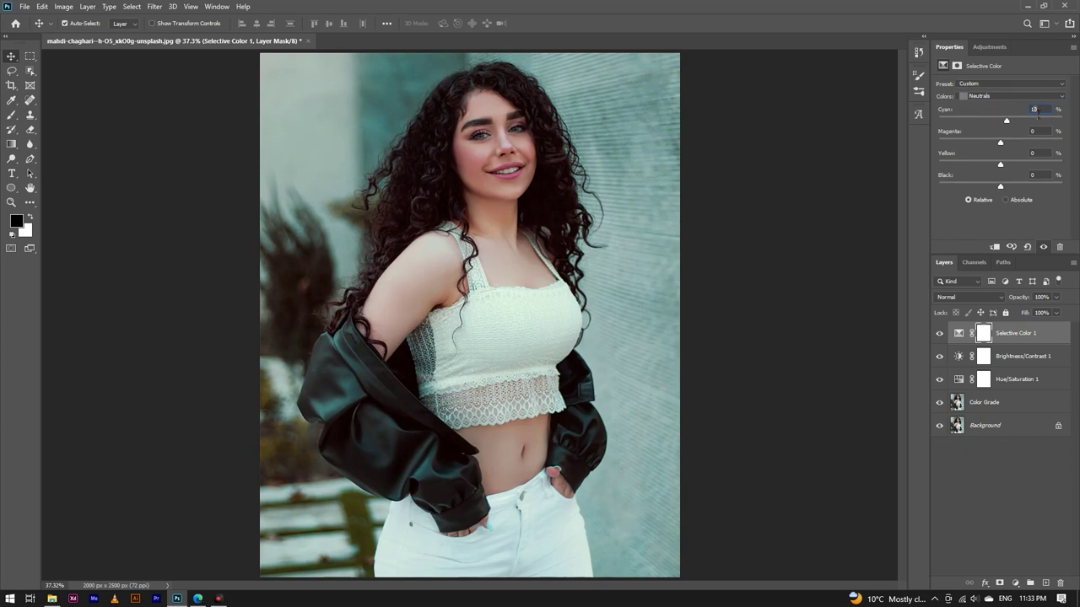
{"action": "left_click", "coordinate": [1027, 112]}
{"action": "type", "text": "5"}
{"action": "type", "text": "-"}
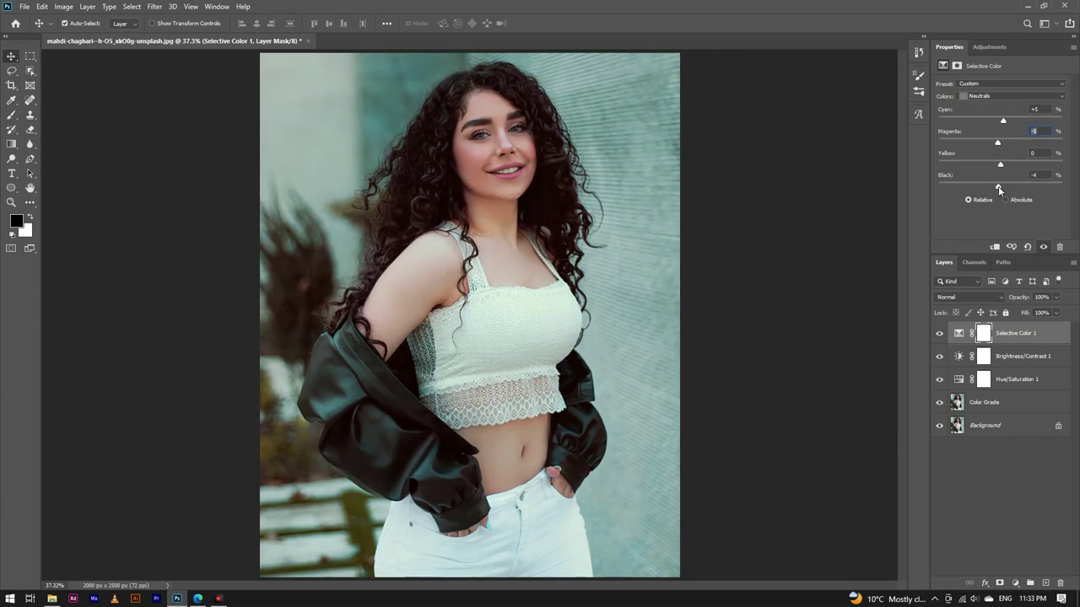
{"action": "left_click_drag", "start_coordinate": [1002, 188], "coordinate": [1005, 189]}
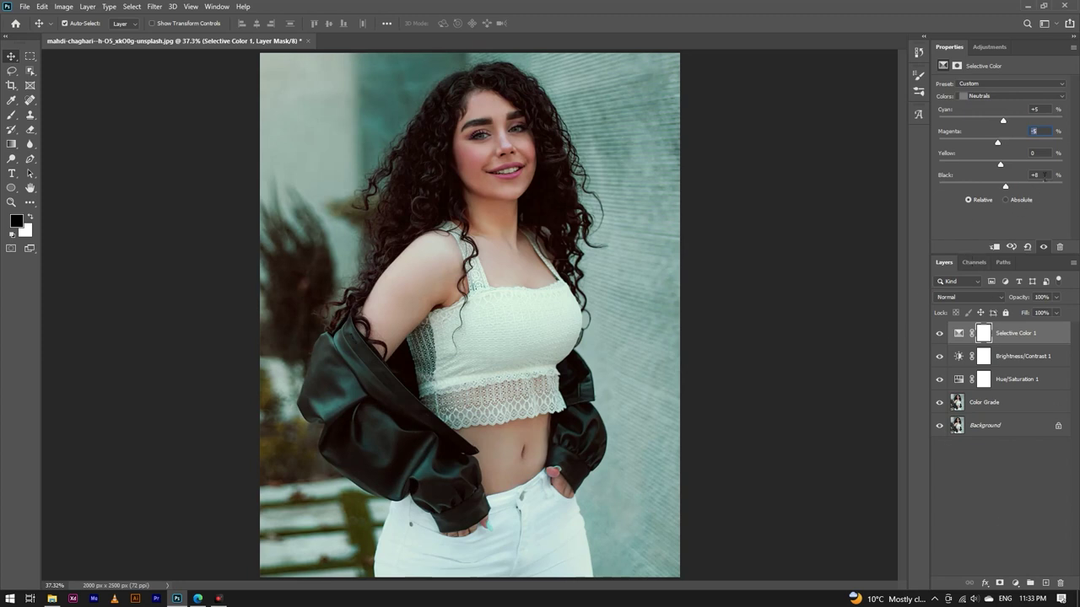
{"action": "type", "text": "10"}
{"action": "left_click", "coordinate": [1037, 204]}
{"action": "left_click", "coordinate": [514, 243]}
{"action": "scroll", "coordinate": [522, 270], "scroll_direction": "down", "scroll_amount": 3}
{"action": "scroll", "coordinate": [497, 244], "scroll_direction": "up", "scroll_amount": 5}
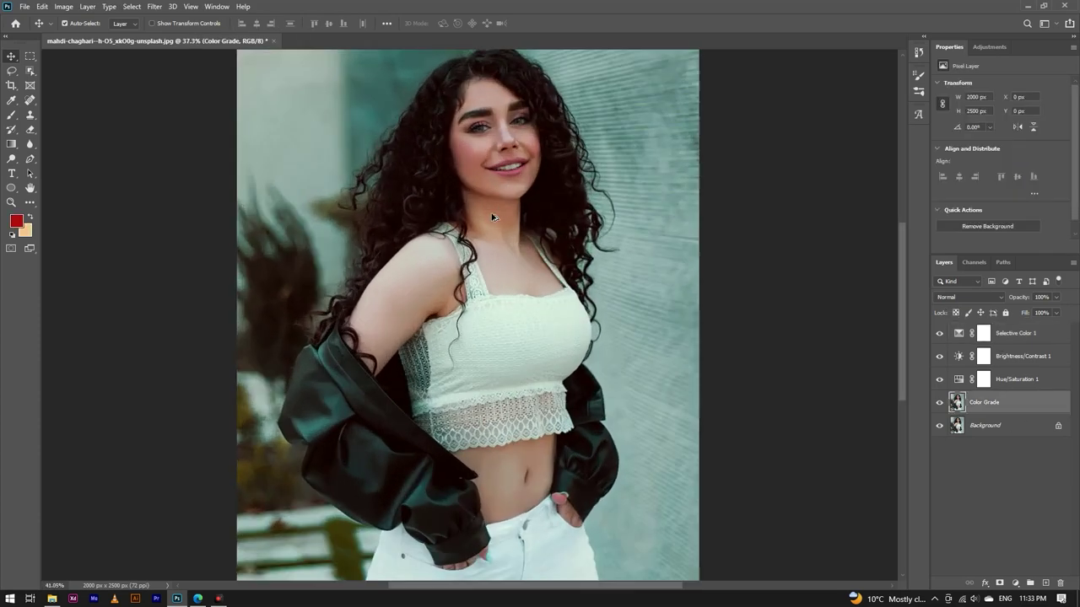
{"action": "scroll", "coordinate": [499, 290], "scroll_direction": "down", "scroll_amount": 3}
{"action": "scroll", "coordinate": [499, 289], "scroll_direction": "up", "scroll_amount": 1}
{"action": "scroll", "coordinate": [499, 253], "scroll_direction": "down", "scroll_amount": 1}
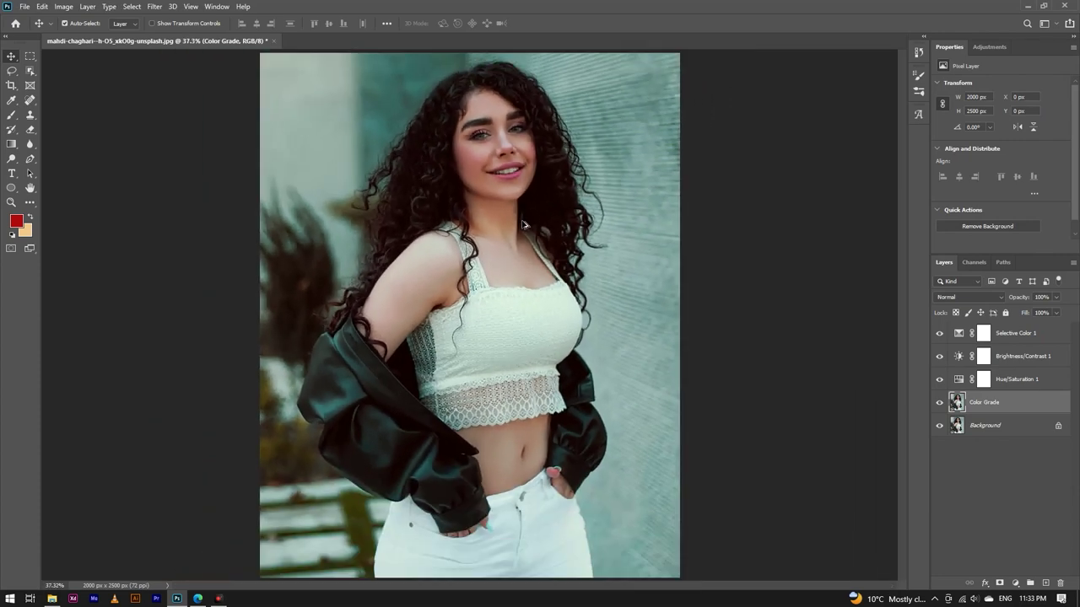
{"action": "scroll", "coordinate": [499, 211], "scroll_direction": "down", "scroll_amount": 1}
{"action": "scroll", "coordinate": [499, 149], "scroll_direction": "up", "scroll_amount": 2}
{"action": "scroll", "coordinate": [501, 202], "scroll_direction": "down", "scroll_amount": 1}
{"action": "scroll", "coordinate": [504, 211], "scroll_direction": "up", "scroll_amount": 1}
{"action": "scroll", "coordinate": [502, 151], "scroll_direction": "up", "scroll_amount": 5}
{"action": "scroll", "coordinate": [485, 173], "scroll_direction": "down", "scroll_amount": 2}
{"action": "scroll", "coordinate": [478, 181], "scroll_direction": "down", "scroll_amount": 1}
{"action": "scroll", "coordinate": [477, 179], "scroll_direction": "up", "scroll_amount": 1}
{"action": "scroll", "coordinate": [478, 185], "scroll_direction": "up", "scroll_amount": 1}
{"action": "scroll", "coordinate": [478, 190], "scroll_direction": "down", "scroll_amount": 1}
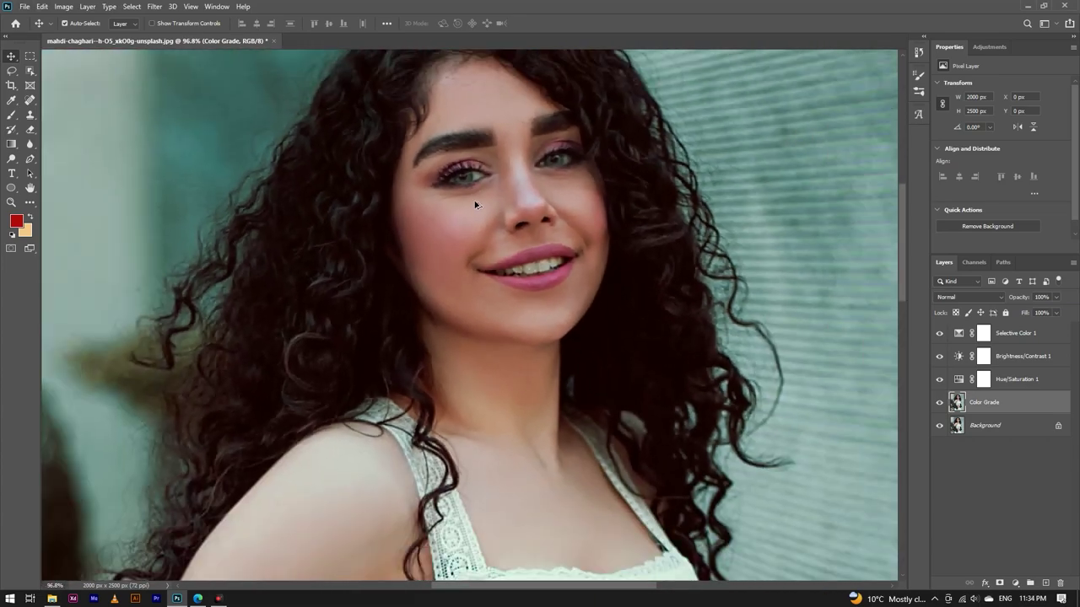
{"action": "scroll", "coordinate": [479, 195], "scroll_direction": "down", "scroll_amount": 2}
{"action": "scroll", "coordinate": [479, 195], "scroll_direction": "down", "scroll_amount": 2}
{"action": "scroll", "coordinate": [475, 425], "scroll_direction": "up", "scroll_amount": 3}
{"action": "scroll", "coordinate": [489, 300], "scroll_direction": "down", "scroll_amount": 3}
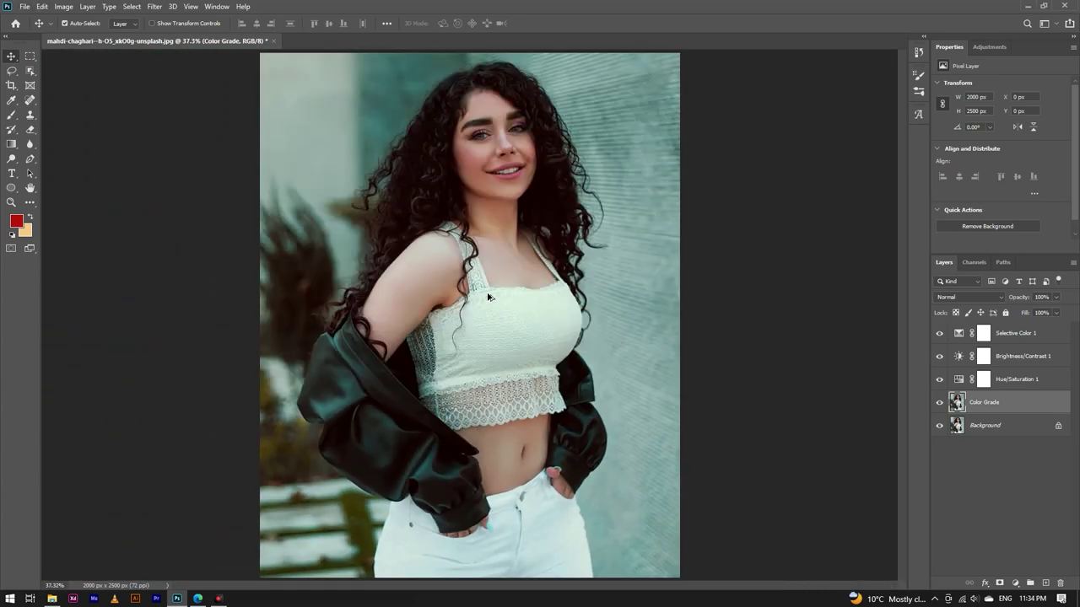
{"action": "scroll", "coordinate": [455, 549], "scroll_direction": "up", "scroll_amount": 2}
{"action": "scroll", "coordinate": [456, 549], "scroll_direction": "down", "scroll_amount": 1}
{"action": "scroll", "coordinate": [427, 499], "scroll_direction": "down", "scroll_amount": 2}
{"action": "scroll", "coordinate": [397, 405], "scroll_direction": "down", "scroll_amount": 2}
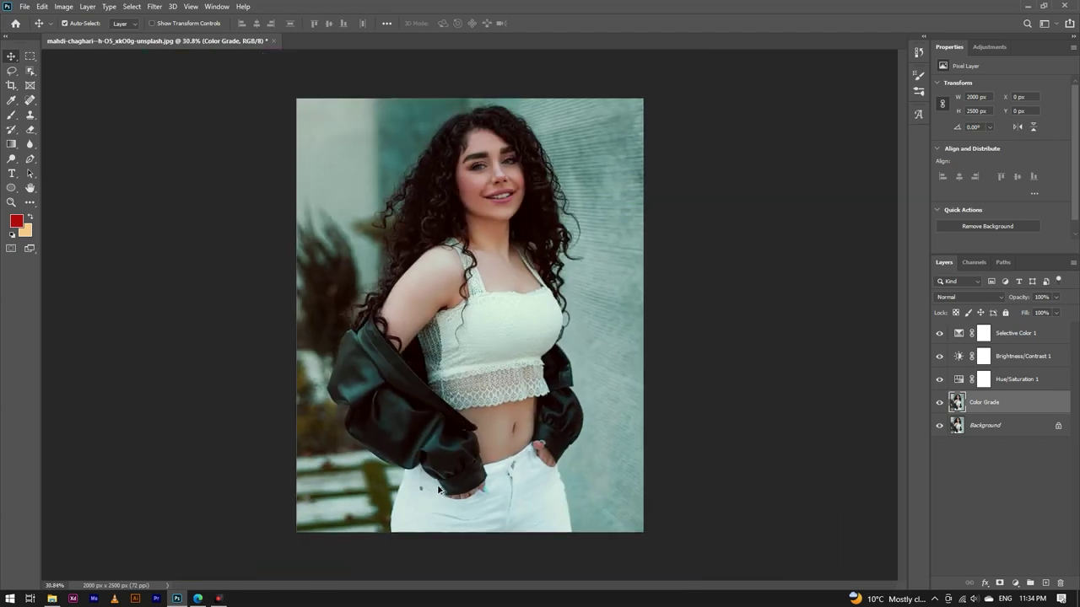
{"action": "scroll", "coordinate": [335, 274], "scroll_direction": "up", "scroll_amount": 1}
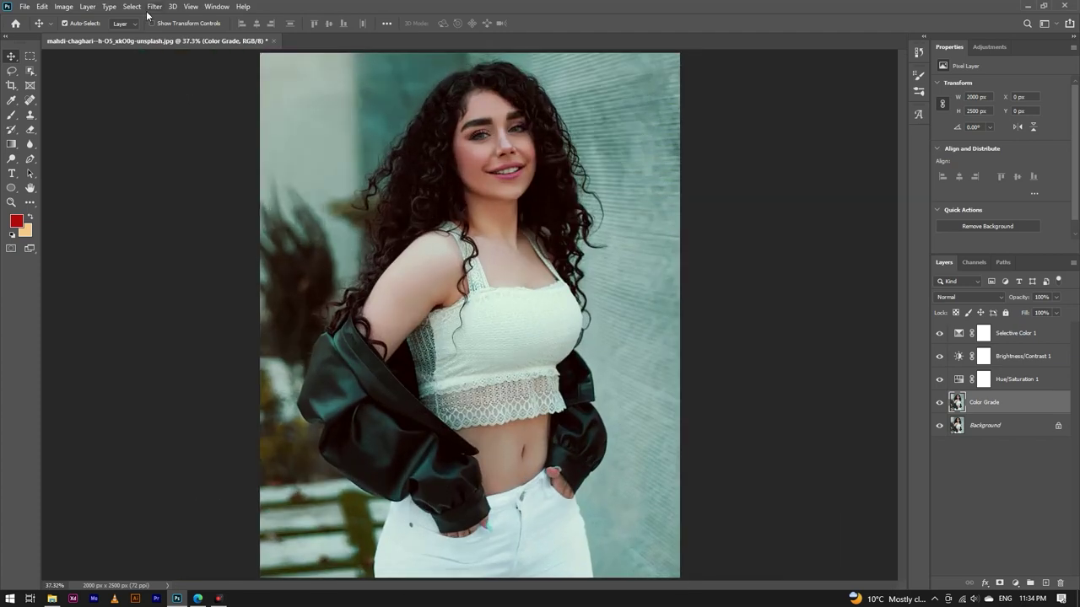
Step: Launch the Camera Raw Filter from the Filter menu on the Color Grade layer
{"action": "left_click", "coordinate": [151, 8]}
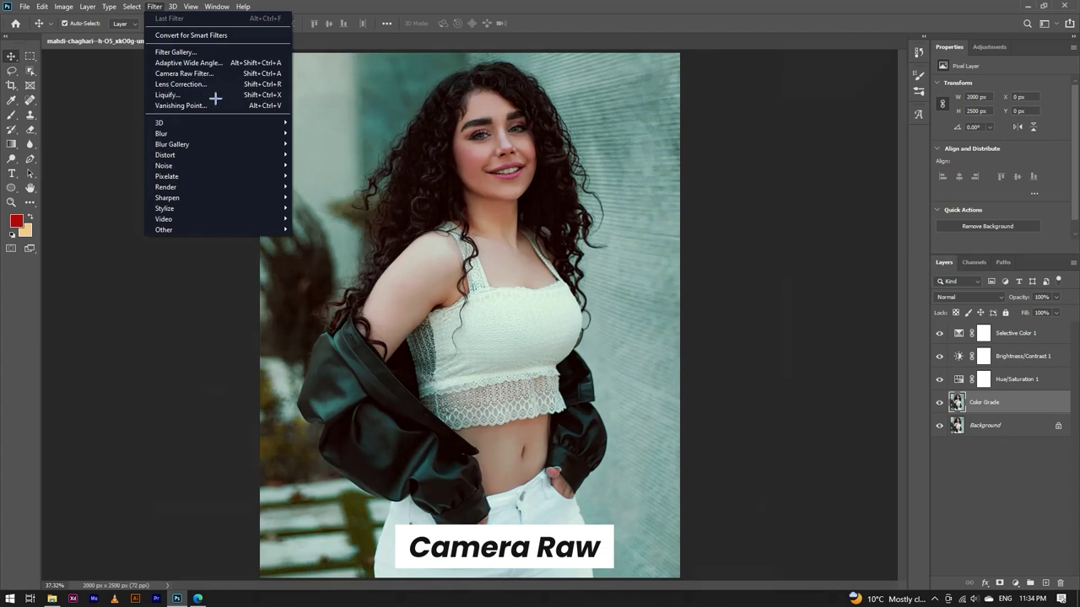
{"action": "key", "text": "Escape"}
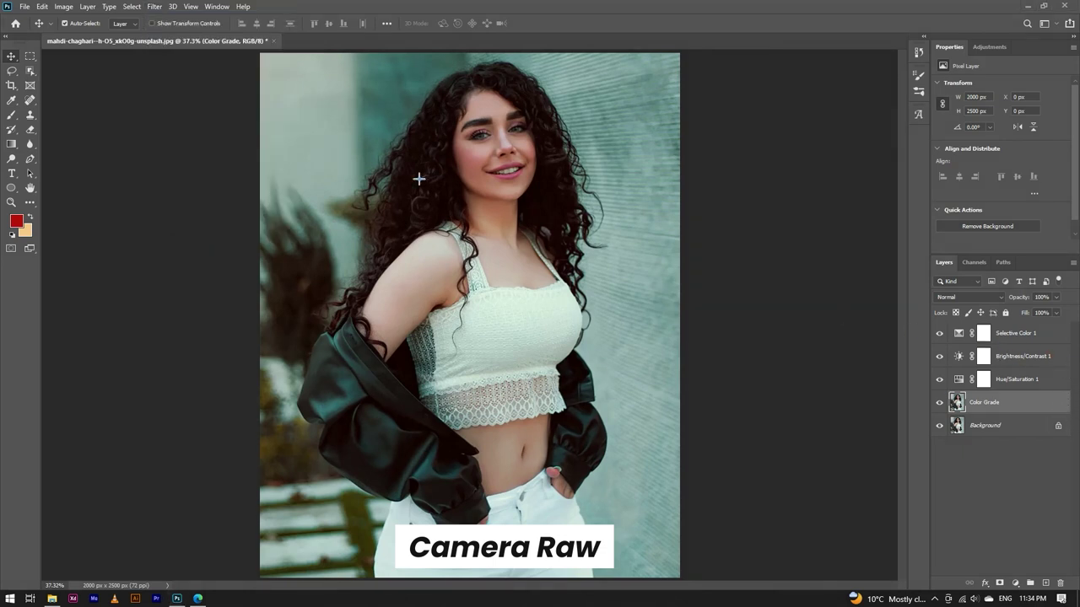
{"action": "left_click", "coordinate": [155, 6]}
{"action": "left_click", "coordinate": [181, 74]}
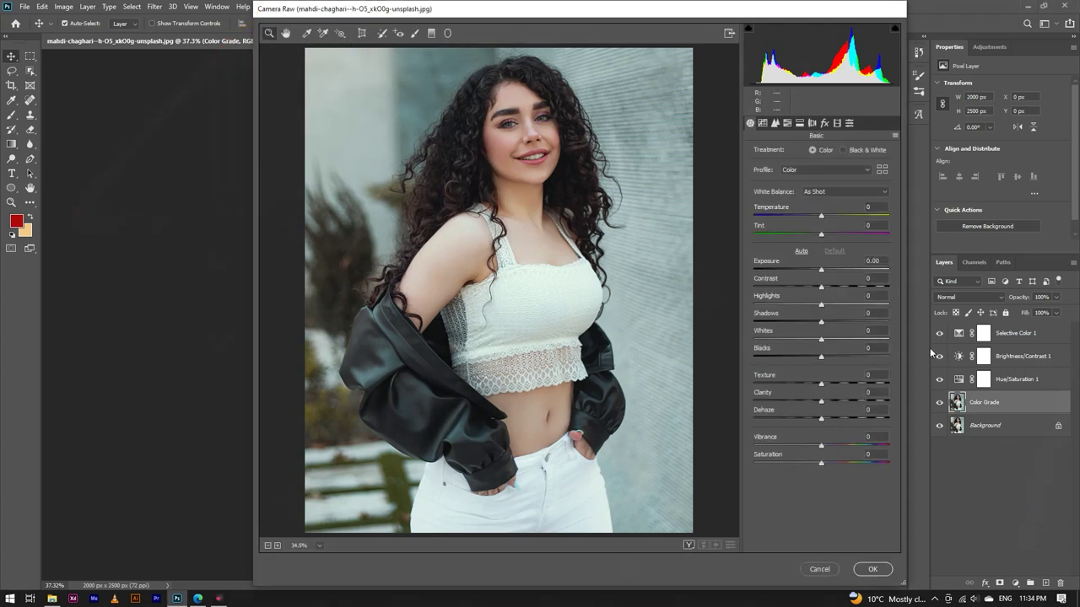
Step: In Camera Raw, set Temperature -6 and Contrast +50, and raise Texture slightly
{"action": "left_click_drag", "start_coordinate": [821, 220], "coordinate": [817, 219]}
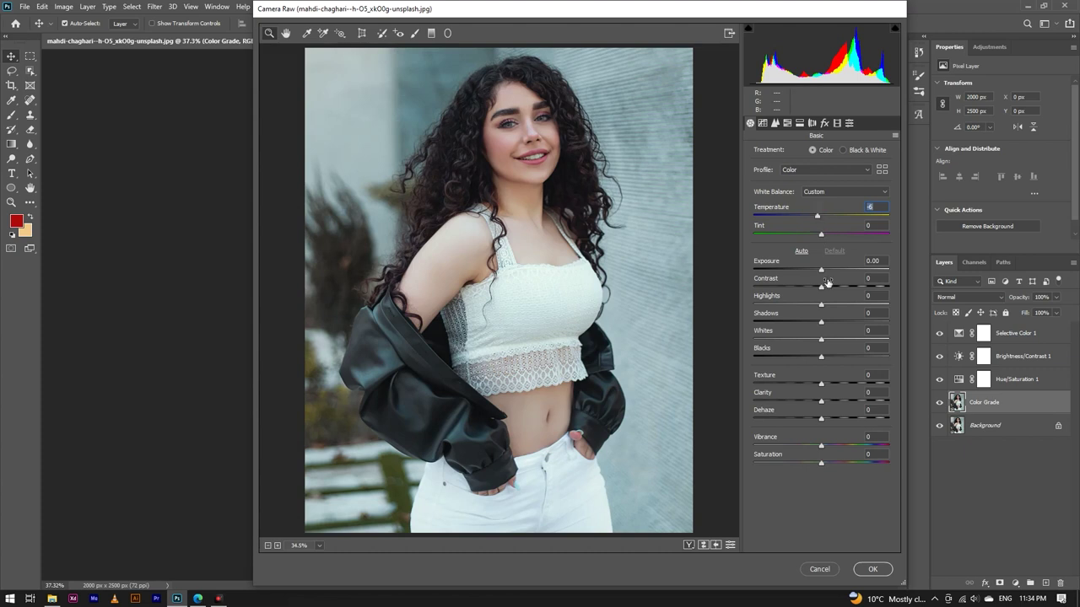
{"action": "left_click_drag", "start_coordinate": [822, 287], "coordinate": [854, 291]}
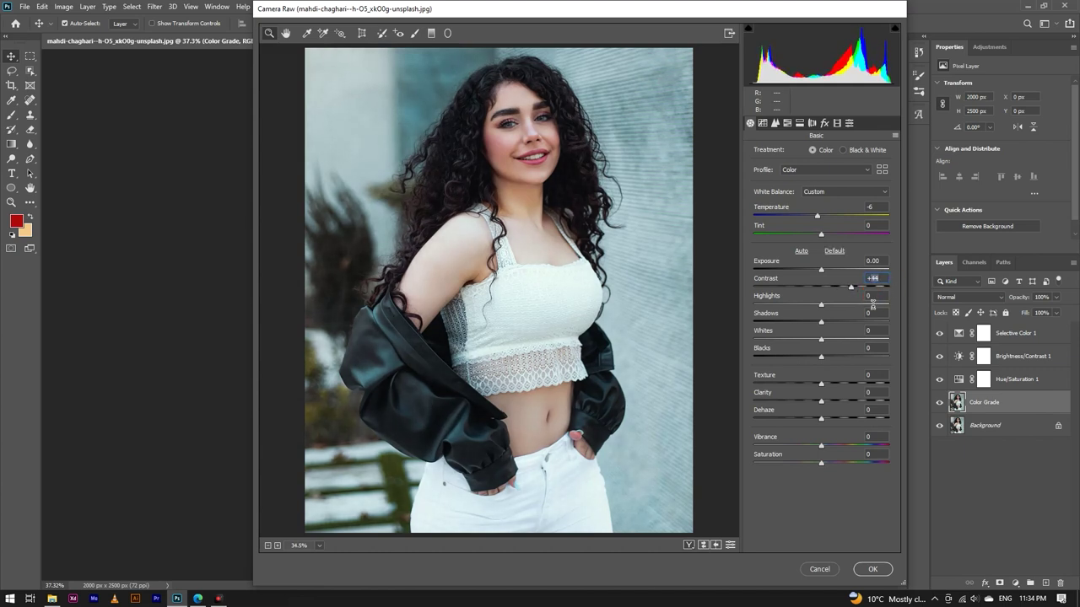
{"action": "type", "text": "50"}
{"action": "left_click_drag", "start_coordinate": [821, 383], "coordinate": [834, 386]}
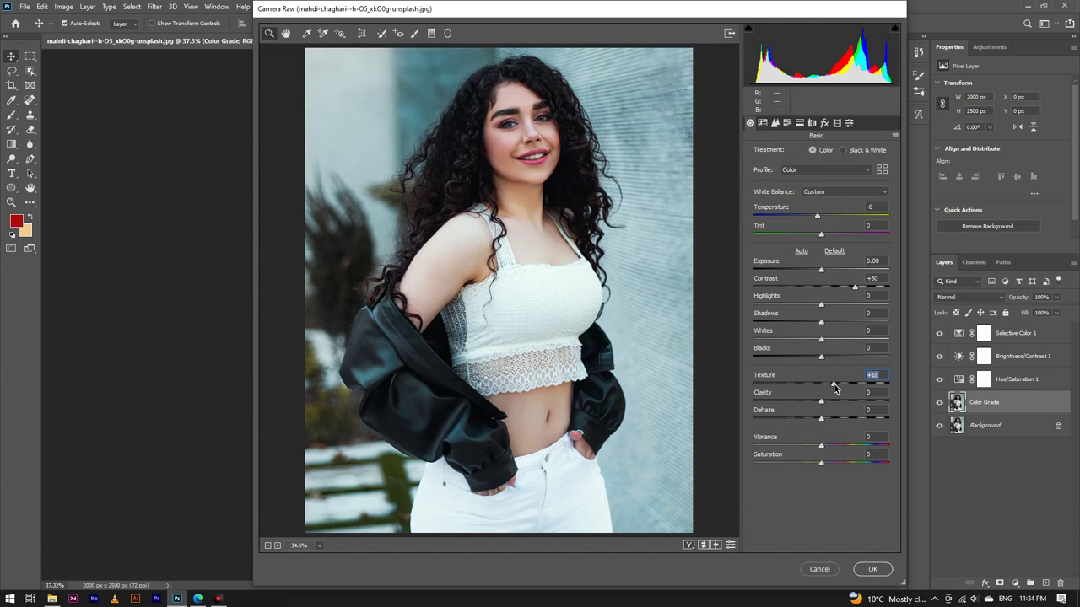
{"action": "left_click", "coordinate": [879, 379]}
{"action": "key", "text": "BackSpace"}
{"action": "type", "text": "3"}
{"action": "left_click", "coordinate": [877, 409]}
Step: Set the Calibration Blue Primary to Hue -18, Saturation +36, and apply the filter
{"action": "left_click", "coordinate": [838, 124]}
{"action": "mouse_move", "coordinate": [822, 329]}
{"action": "left_mouse_down"}
{"action": "mouse_move", "coordinate": [809, 334]}
{"action": "mouse_move", "coordinate": [847, 351]}
{"action": "left_mouse_up"}
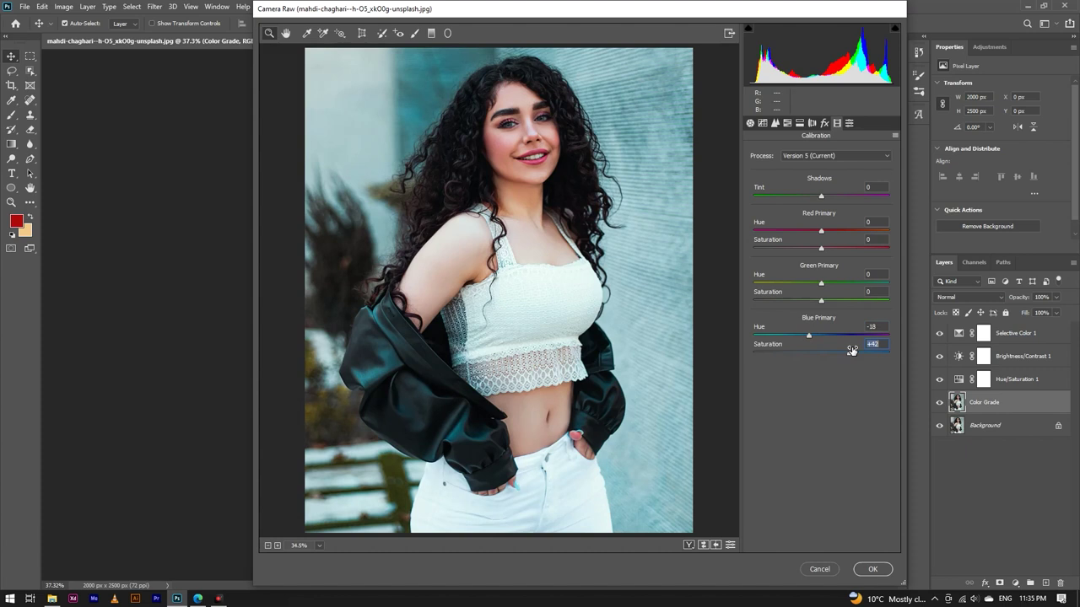
{"action": "left_click_drag", "start_coordinate": [852, 350], "coordinate": [845, 350]}
{"action": "left_click", "coordinate": [872, 572]}
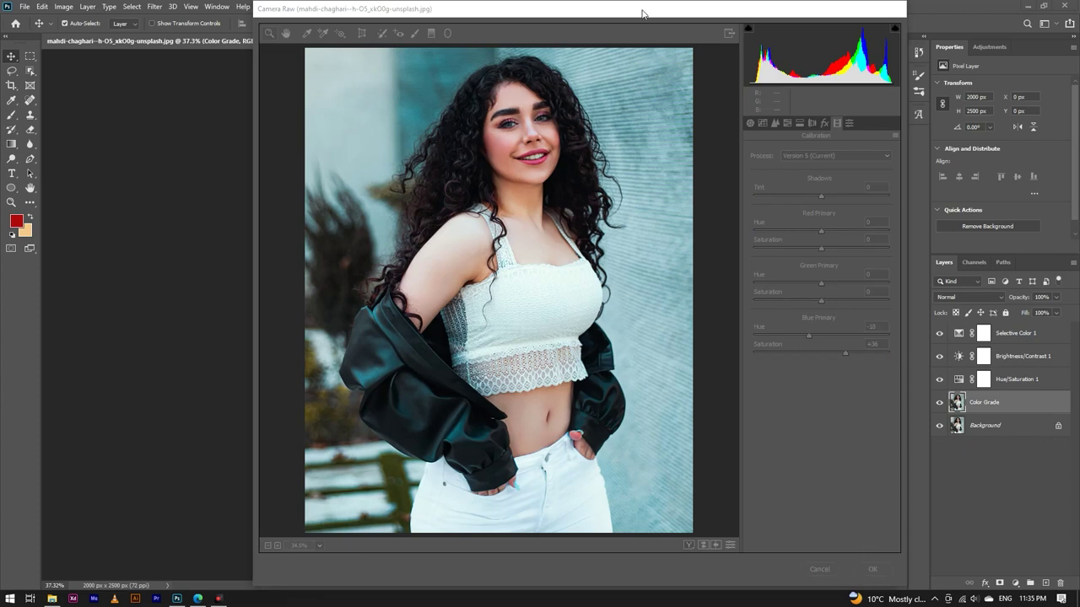
{"action": "left_click_drag", "start_coordinate": [641, 13], "coordinate": [491, 13]}
{"action": "left_click", "coordinate": [726, 572]}
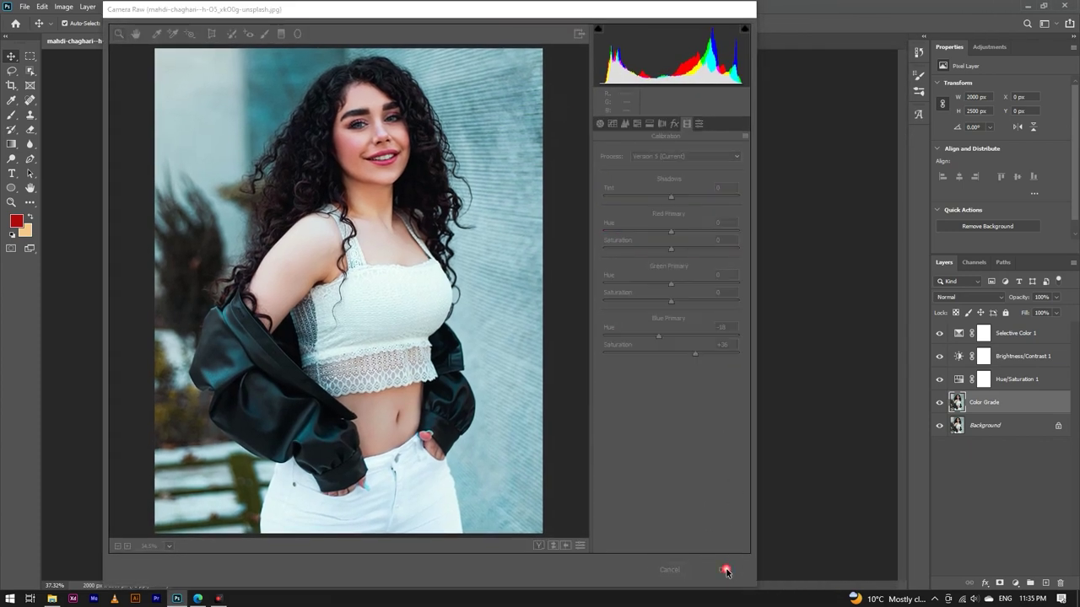
Step: Add a Levels adjustment layer with the white input at 243, then reselect Color Grade
{"action": "scroll", "coordinate": [548, 245], "scroll_direction": "down", "scroll_amount": 3}
{"action": "scroll", "coordinate": [508, 231], "scroll_direction": "up", "scroll_amount": 3}
{"action": "scroll", "coordinate": [530, 196], "scroll_direction": "down", "scroll_amount": 1}
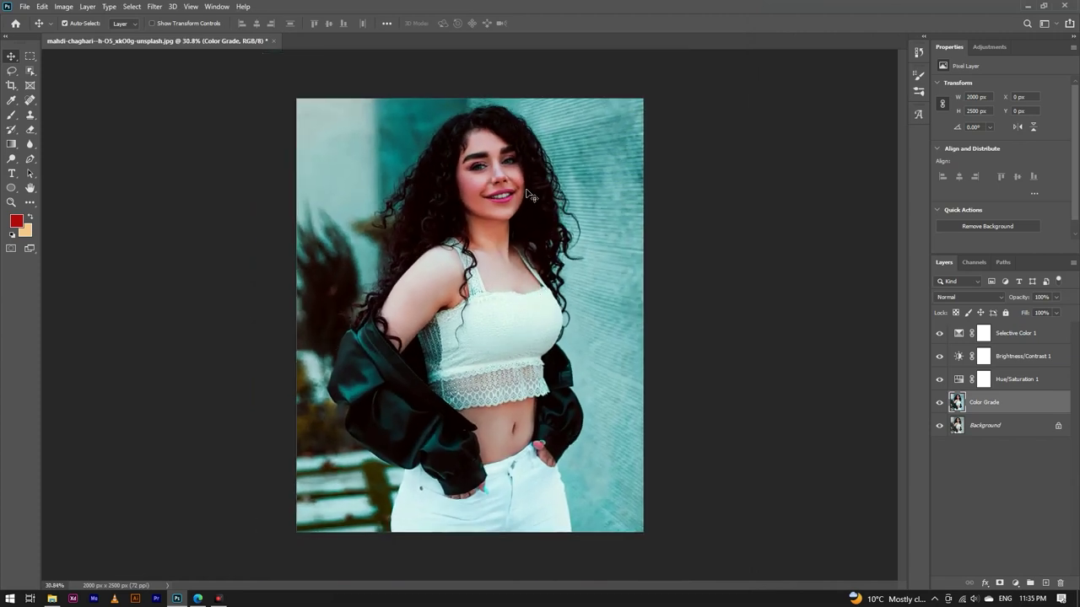
{"action": "left_click", "coordinate": [1016, 584]}
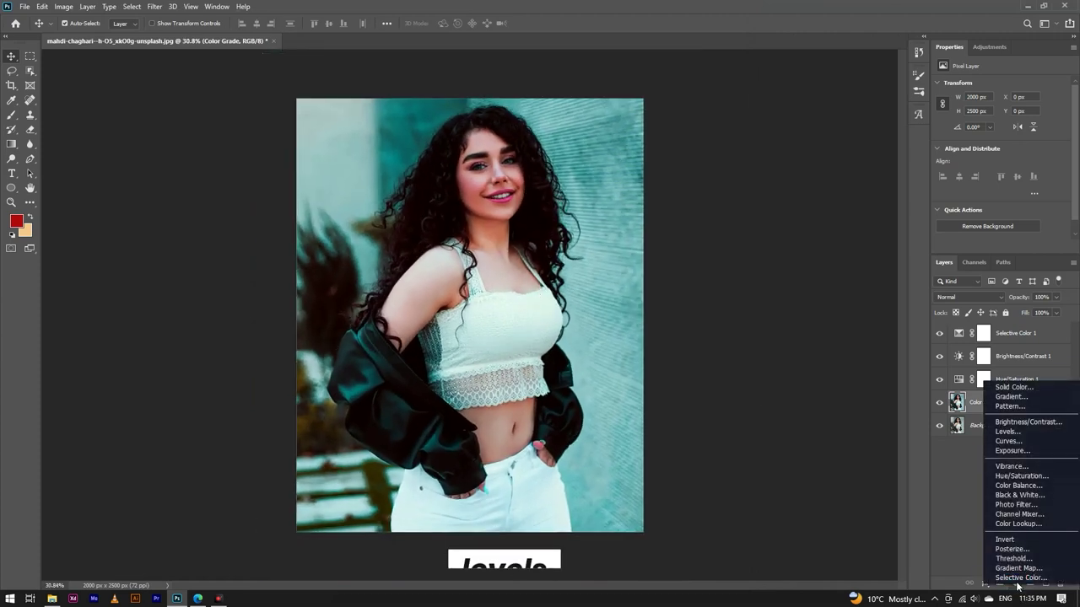
{"action": "left_click", "coordinate": [1012, 435]}
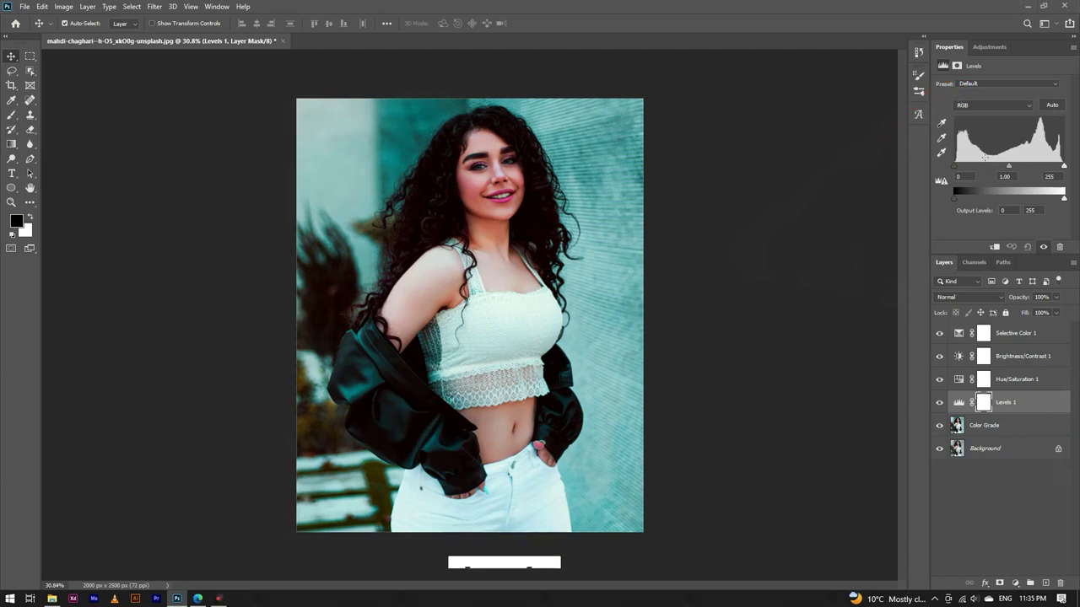
{"action": "left_click_drag", "start_coordinate": [1063, 166], "coordinate": [1056, 168]}
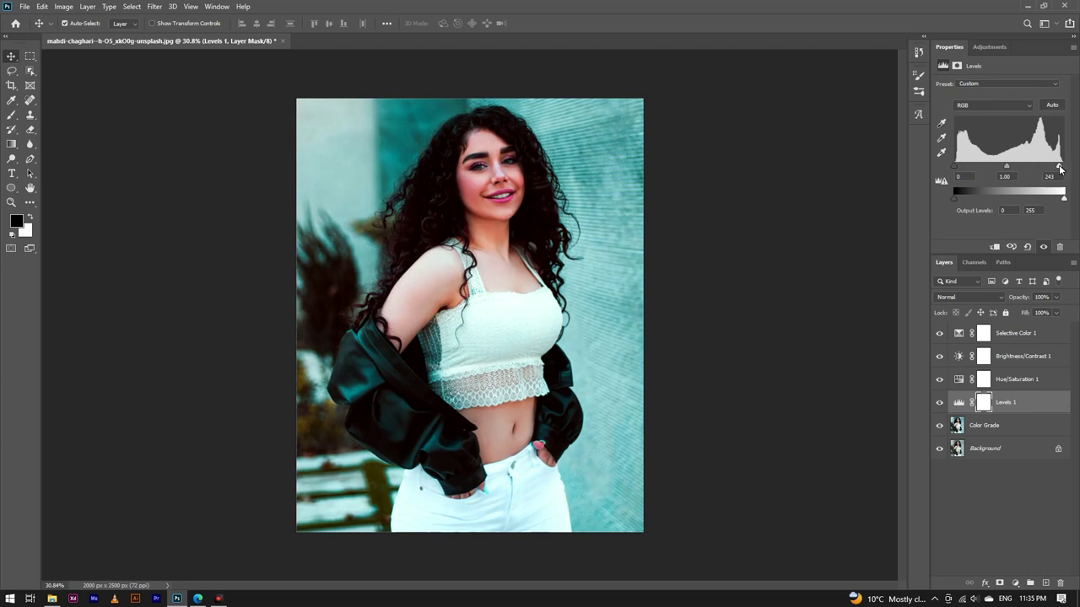
{"action": "left_click", "coordinate": [592, 266]}
{"action": "scroll", "coordinate": [592, 266], "scroll_direction": "up", "scroll_amount": 1}
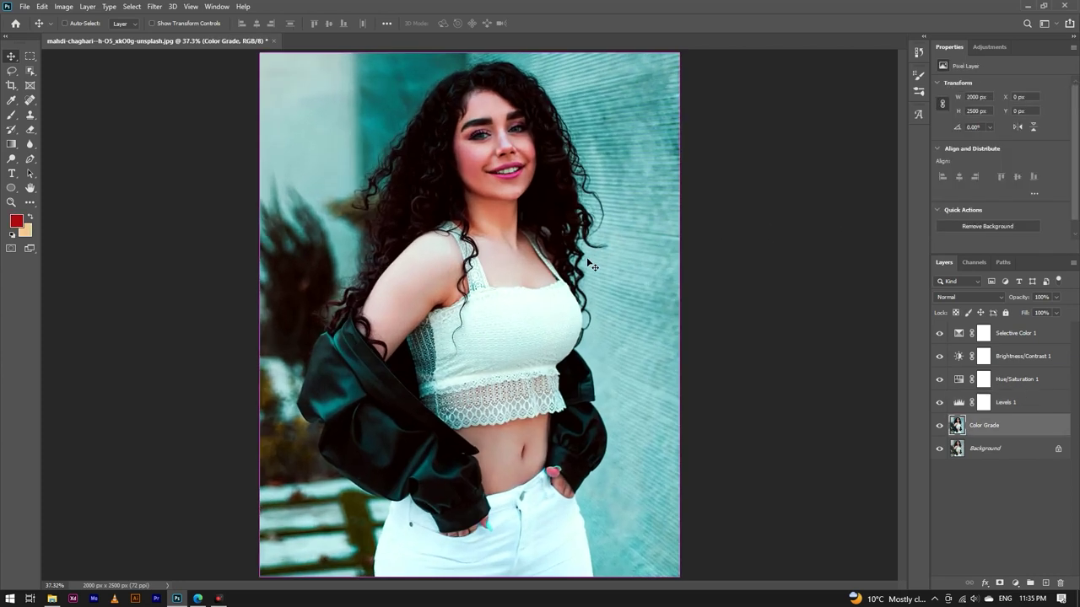
{"action": "key", "text": "ctrl"}
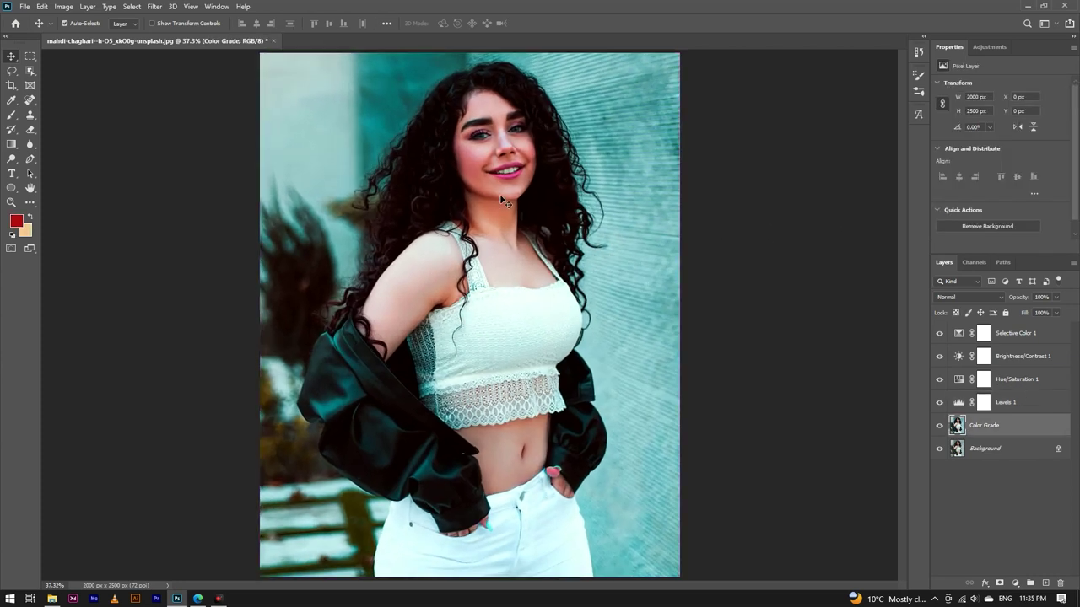
{"action": "scroll", "coordinate": [508, 113], "scroll_direction": "up", "scroll_amount": 3}
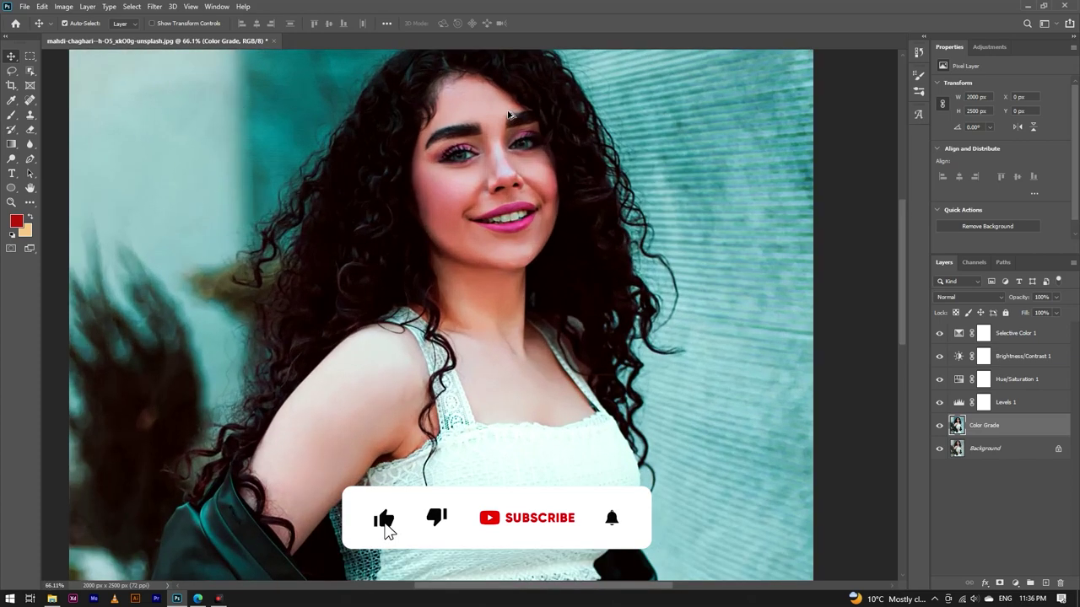
{"action": "scroll", "coordinate": [509, 114], "scroll_direction": "down", "scroll_amount": 3}
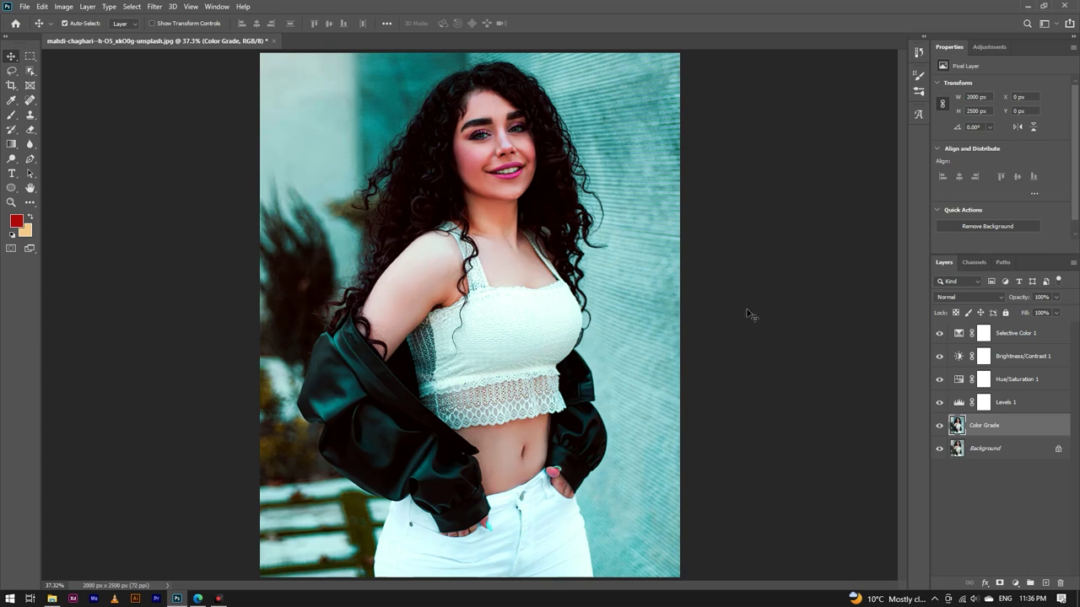
{"action": "left_click", "coordinate": [1015, 584]}
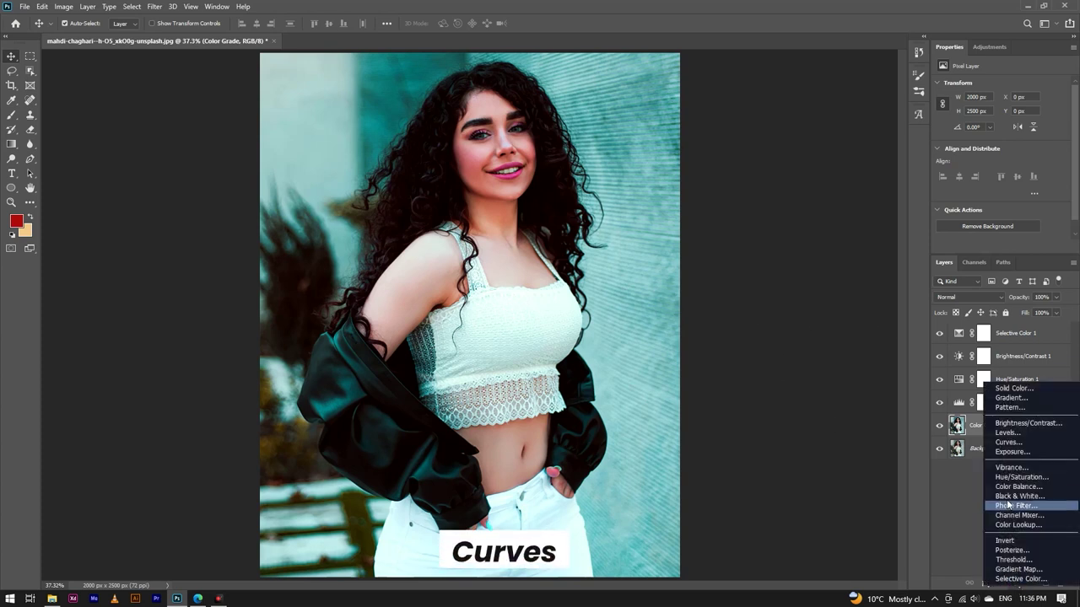
Step: Add a Curves adjustment layer with a midtone point and a lifted shadow point
{"action": "left_click", "coordinate": [1014, 445]}
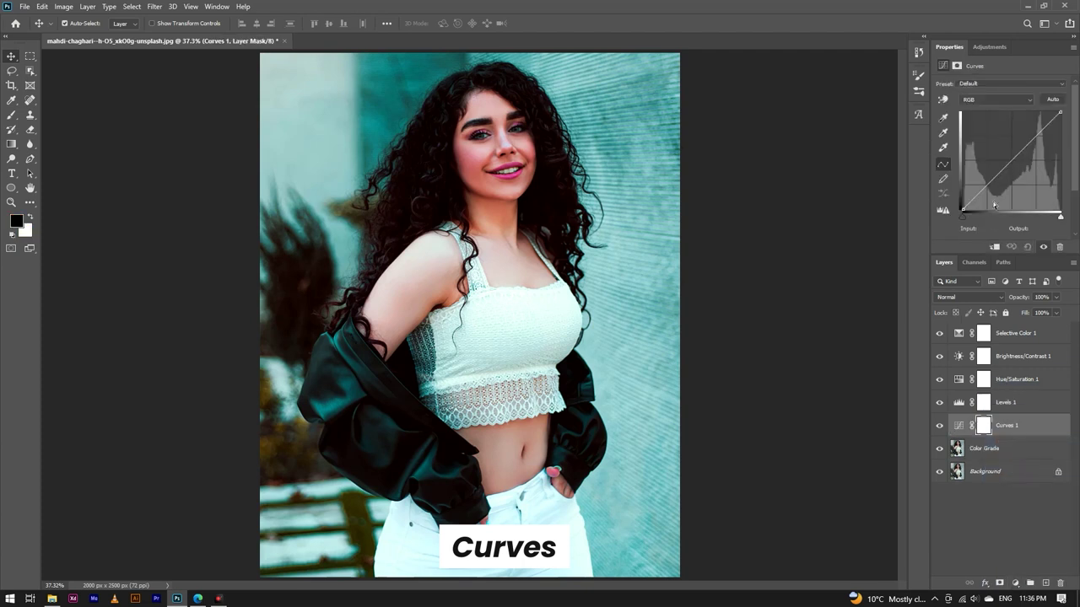
{"action": "left_click_drag", "start_coordinate": [1021, 161], "coordinate": [1018, 161]}
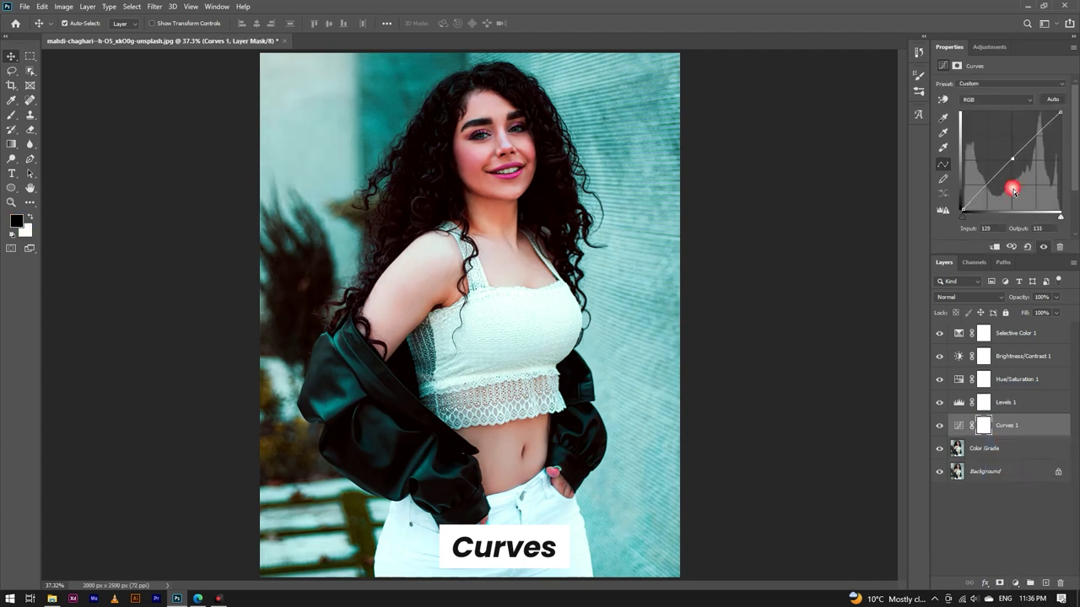
{"action": "left_click_drag", "start_coordinate": [976, 203], "coordinate": [975, 197]}
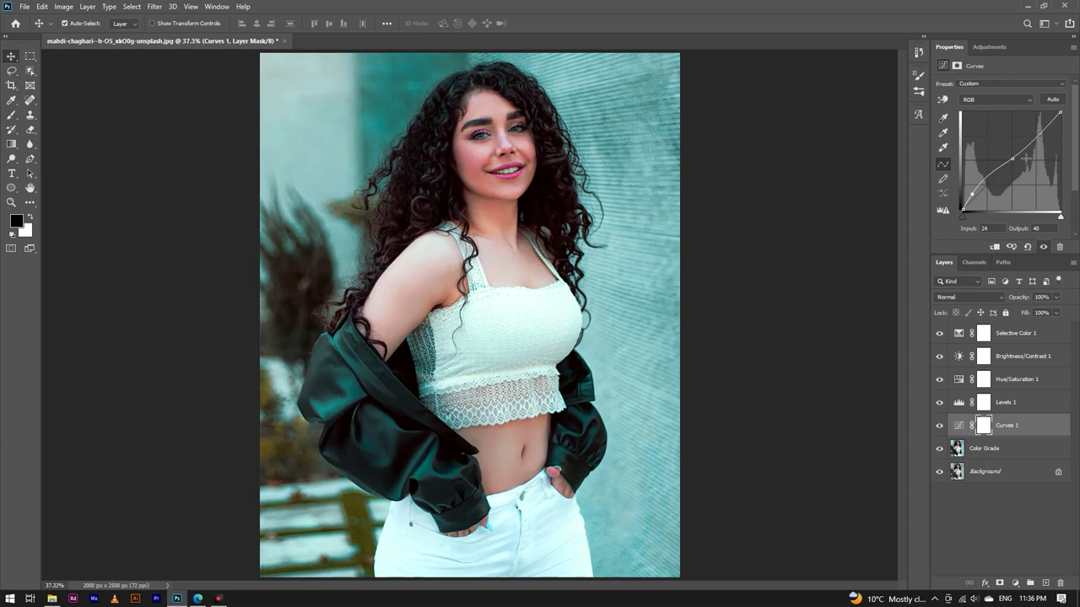
{"action": "left_click_drag", "start_coordinate": [1012, 158], "coordinate": [1014, 157]}
{"action": "left_click_drag", "start_coordinate": [978, 199], "coordinate": [979, 199]}
Step: Add a slightly lowered highlight point to the curve and select the Curves 1 layer itself
{"action": "left_click", "coordinate": [1054, 124]}
{"action": "left_click_drag", "start_coordinate": [1056, 127], "coordinate": [1056, 126]}
{"action": "left_click", "coordinate": [1053, 124]}
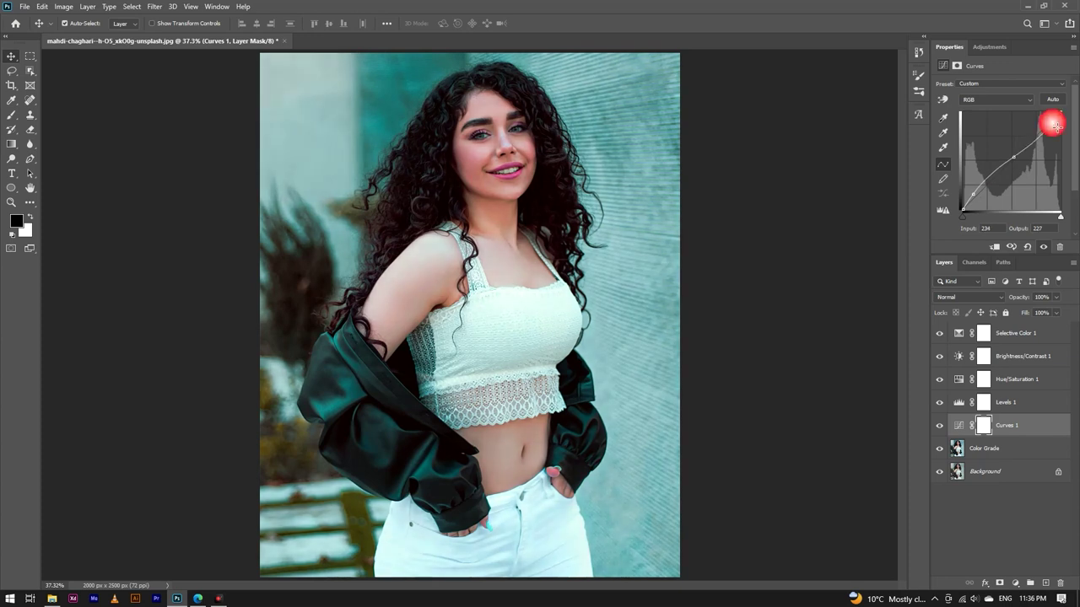
{"action": "left_click", "coordinate": [1031, 427]}
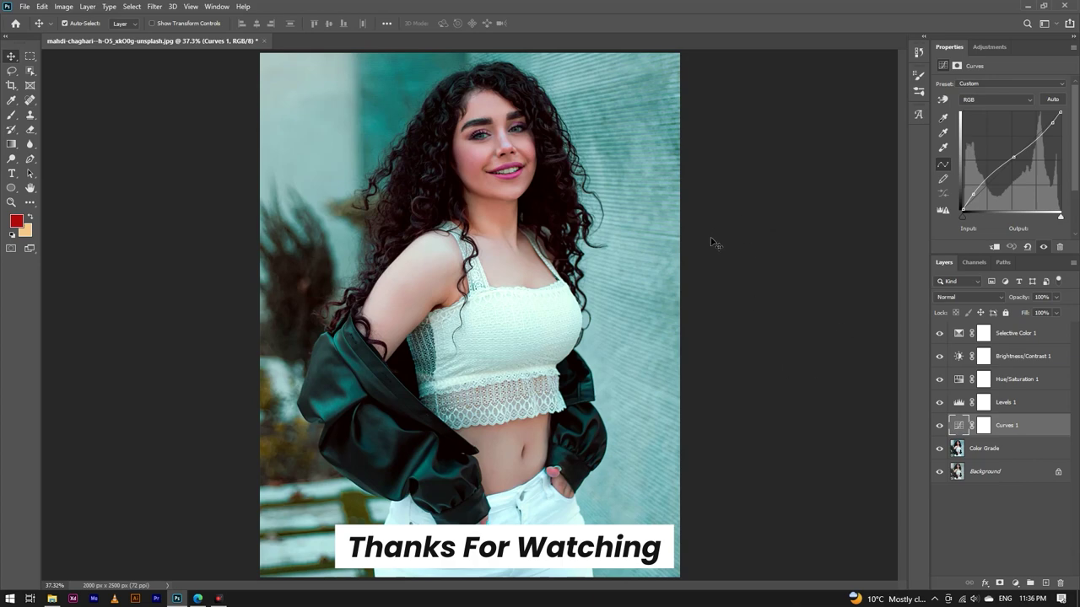
{"action": "left_click", "coordinate": [628, 307]}
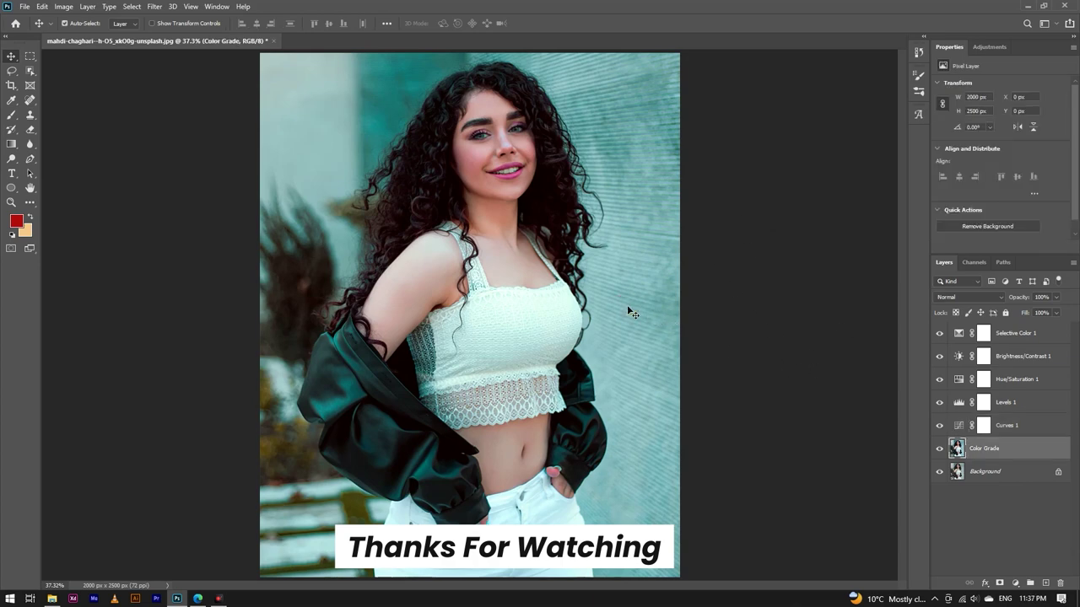
{"action": "scroll", "coordinate": [506, 274], "scroll_direction": "down", "scroll_amount": 4}
{"action": "scroll", "coordinate": [445, 203], "scroll_direction": "up", "scroll_amount": 3}
{"action": "scroll", "coordinate": [518, 182], "scroll_direction": "up", "scroll_amount": 4}
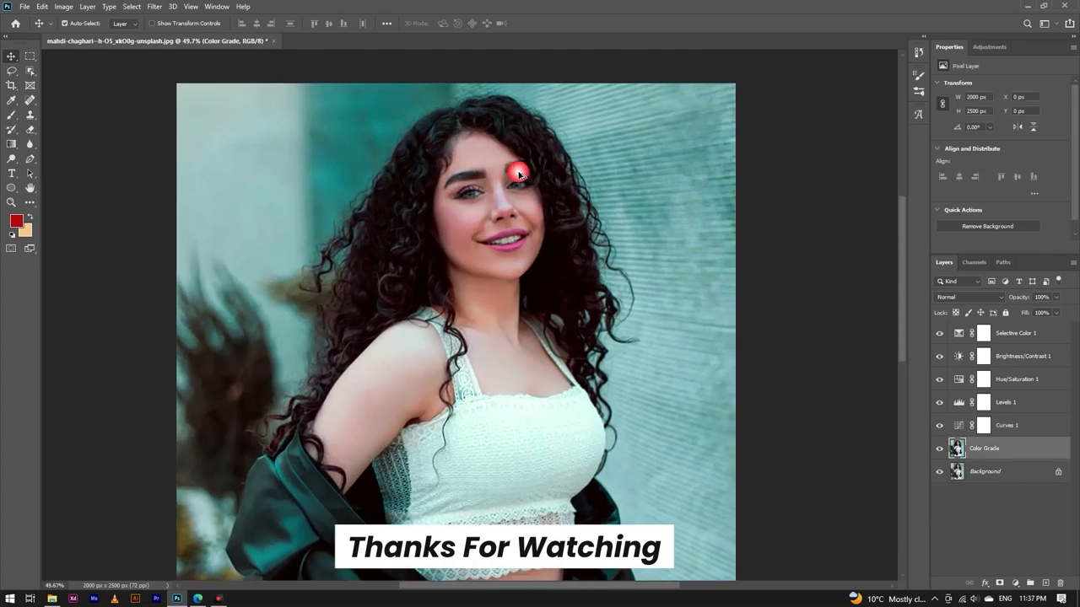